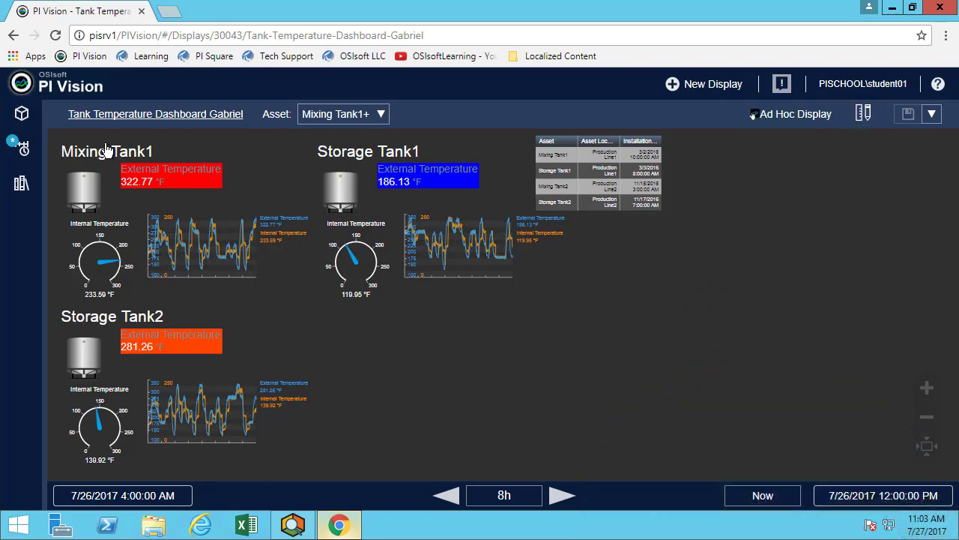
Step: Leave the tank temperature dashboard and start a new blank display
click(725, 87)
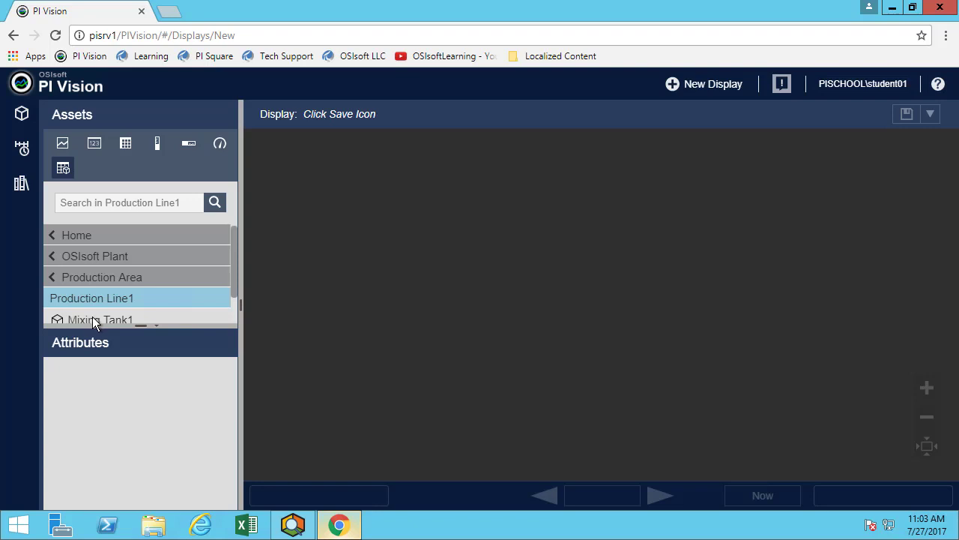
Step: List Mixing Tank1's attributes and choose the Value (123) symbol type
click(94, 320)
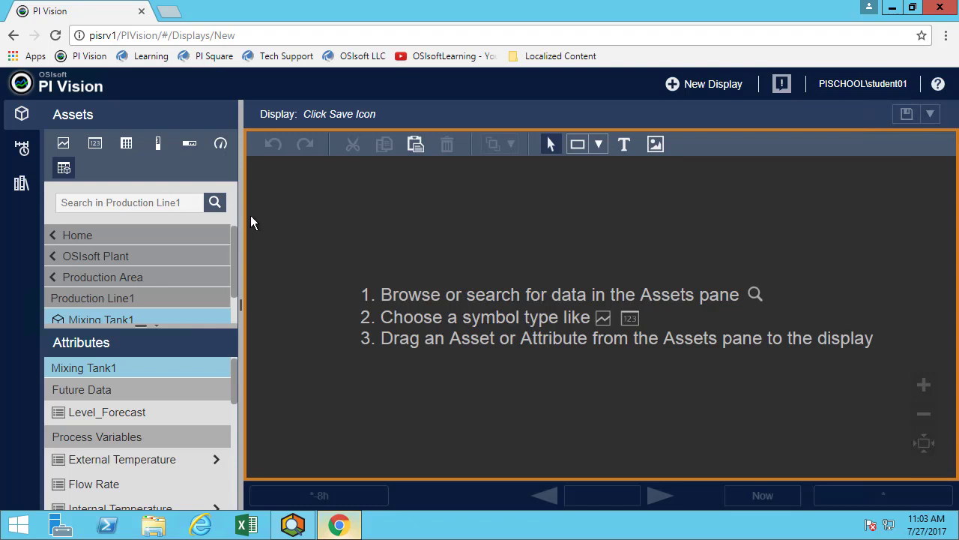
click(92, 145)
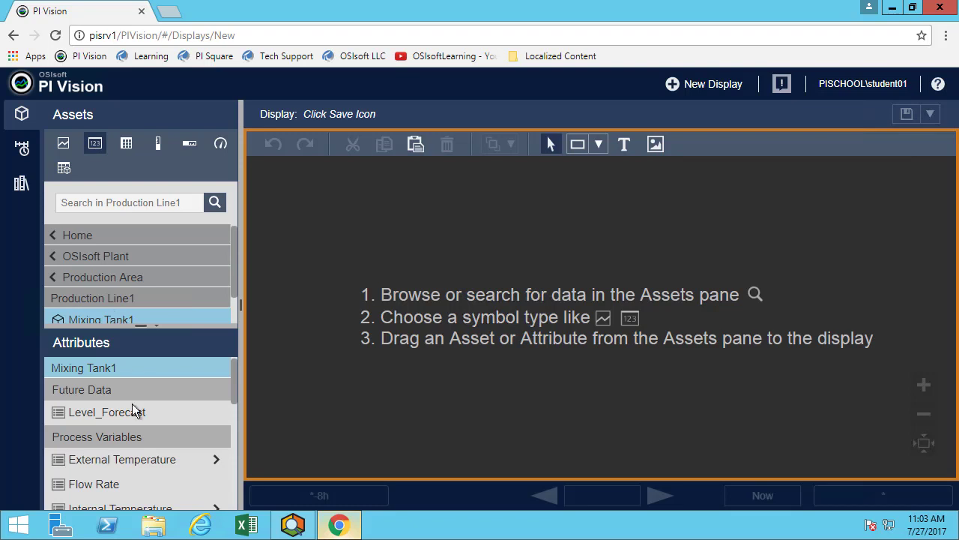
scroll(126, 478, down, 1)
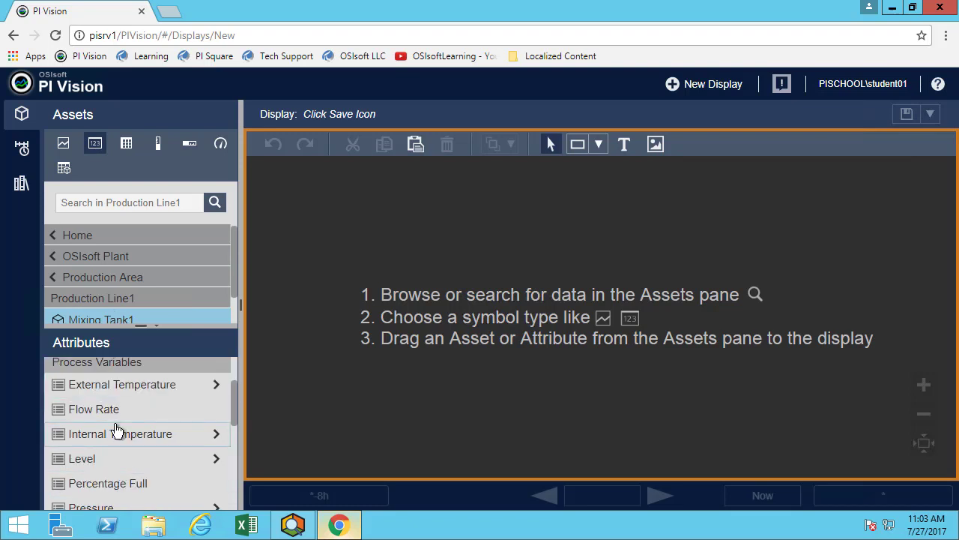
scroll(118, 428, down, 4)
Step: Place the Asset Location value and hide its label, units and timestamp, leaving 'Production Line1'
drag(111, 433, 301, 186)
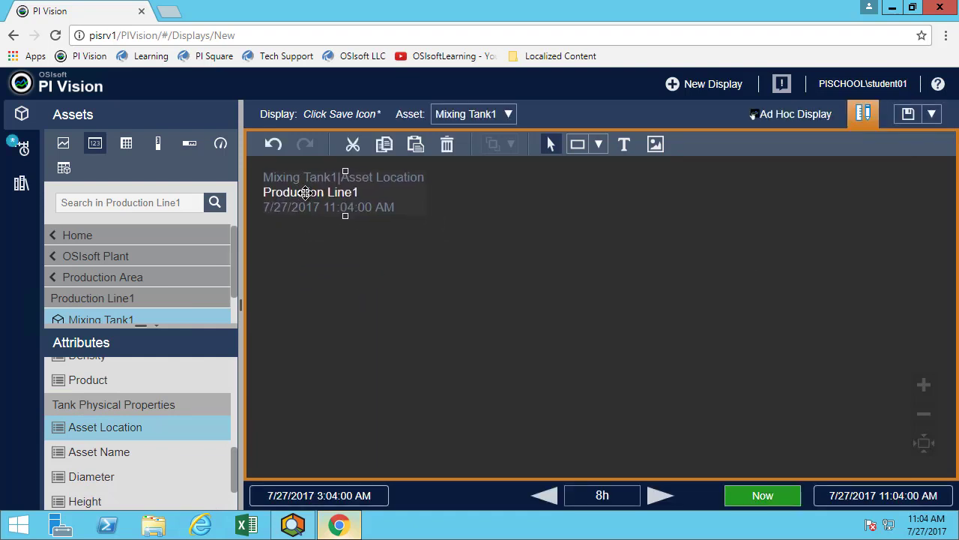
right_click(306, 193)
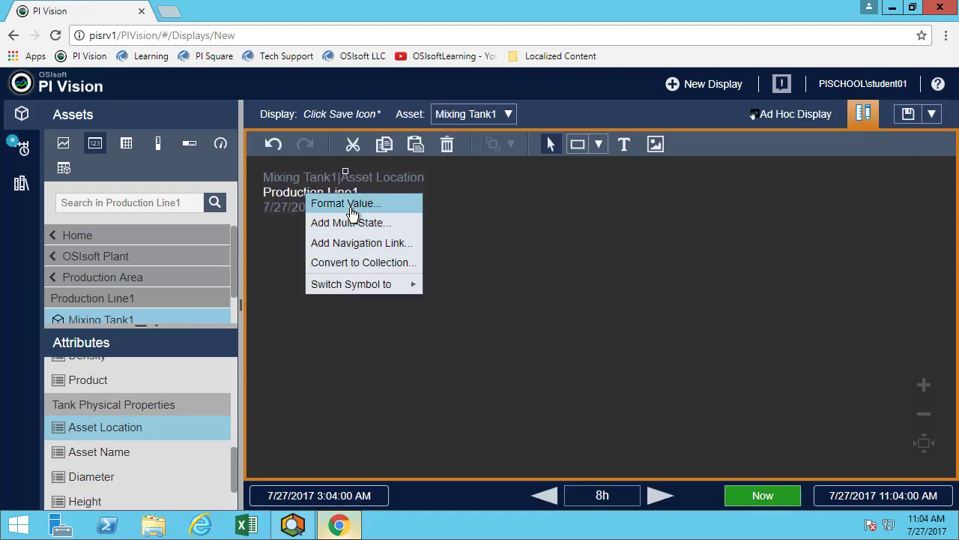
click(351, 209)
click(794, 309)
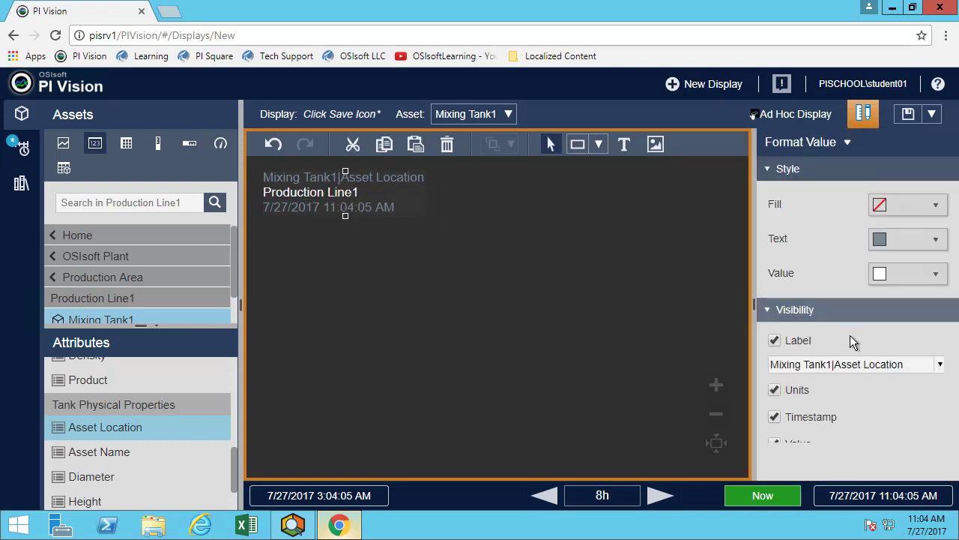
click(798, 340)
click(793, 368)
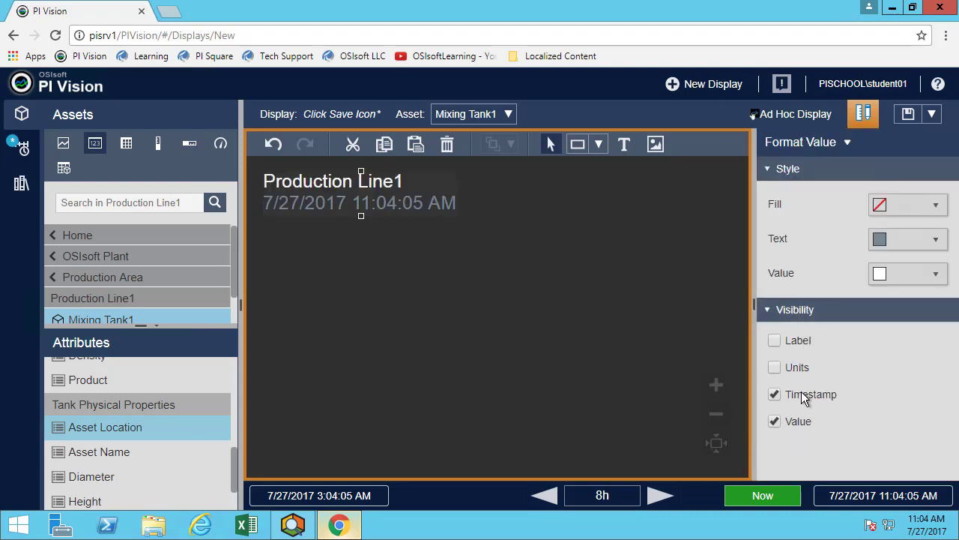
click(794, 397)
click(375, 188)
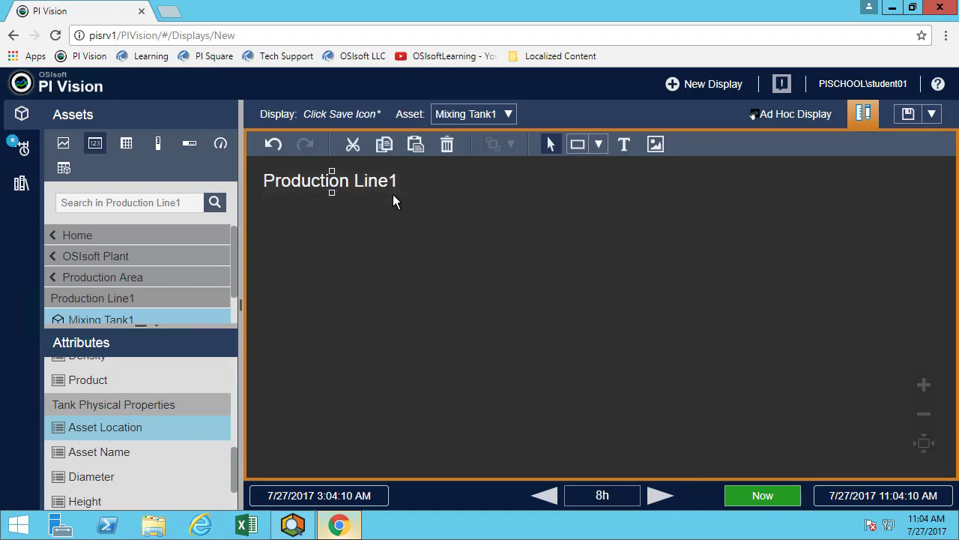
click(367, 197)
click(356, 180)
Step: Duplicate the value to the right and make it show Asset Name 'Mixing Tank1', then add External Temperature
key(ctrl+c)
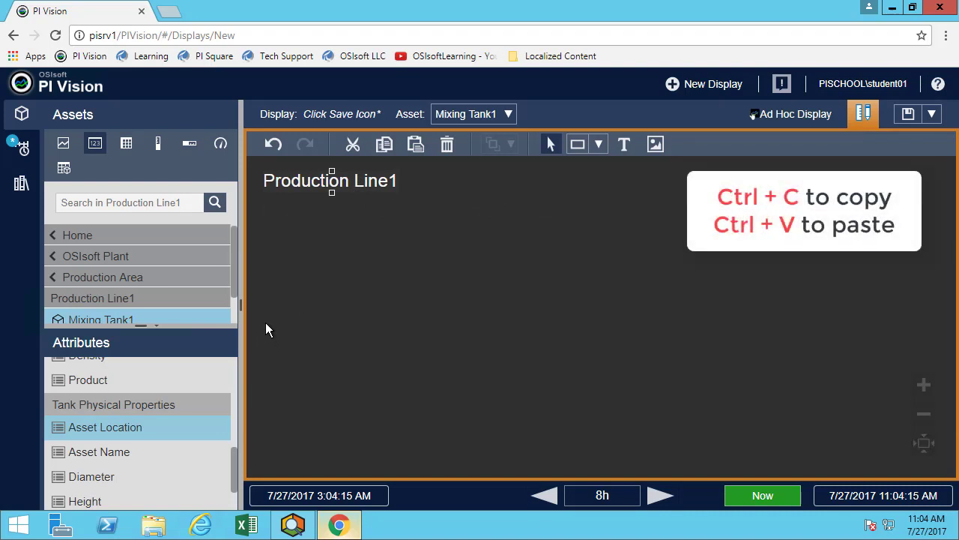
key(ctrl+v)
drag(349, 199, 463, 181)
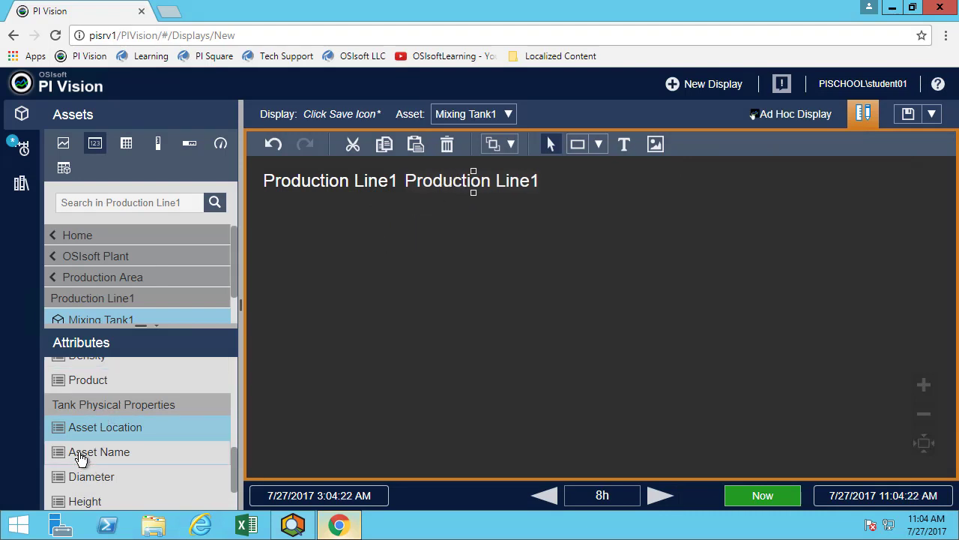
drag(80, 459, 449, 179)
click(420, 186)
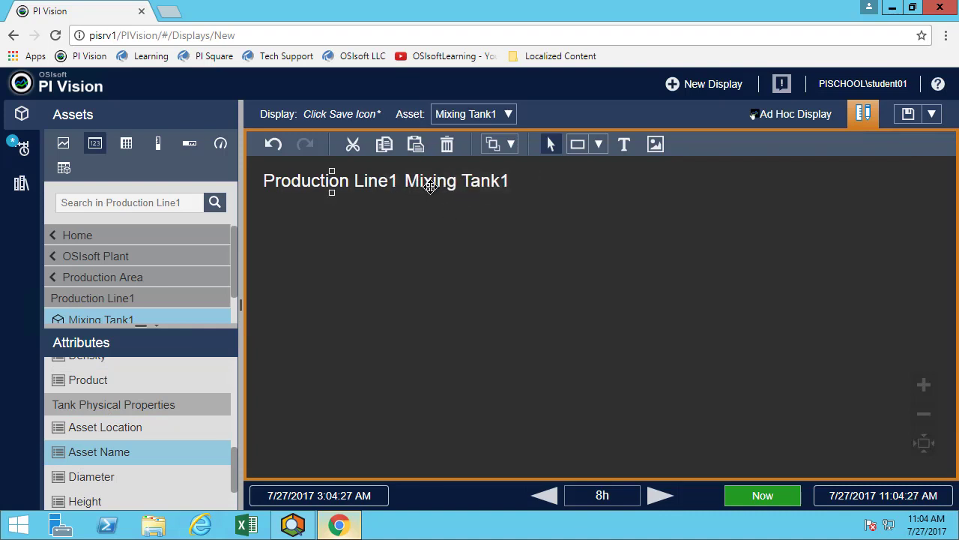
click(413, 222)
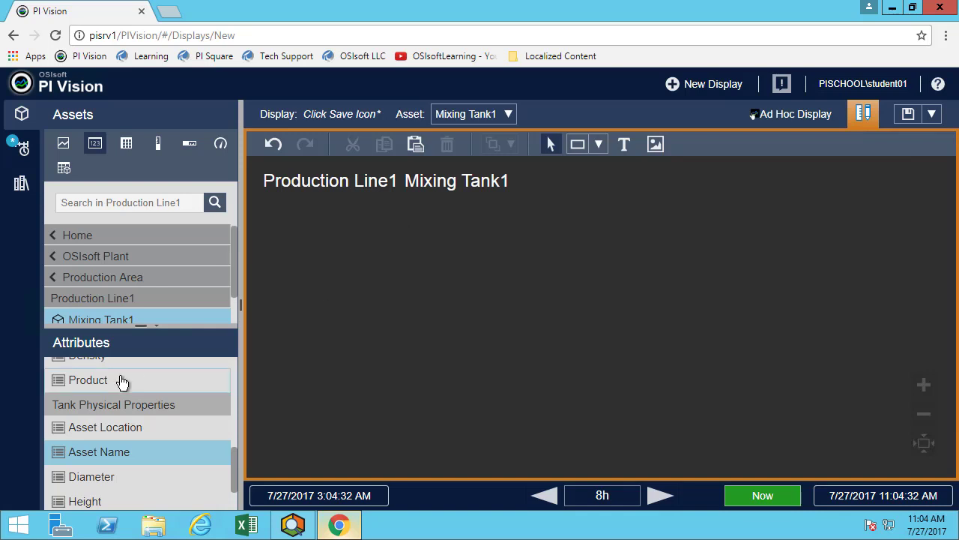
scroll(122, 381, up, 5)
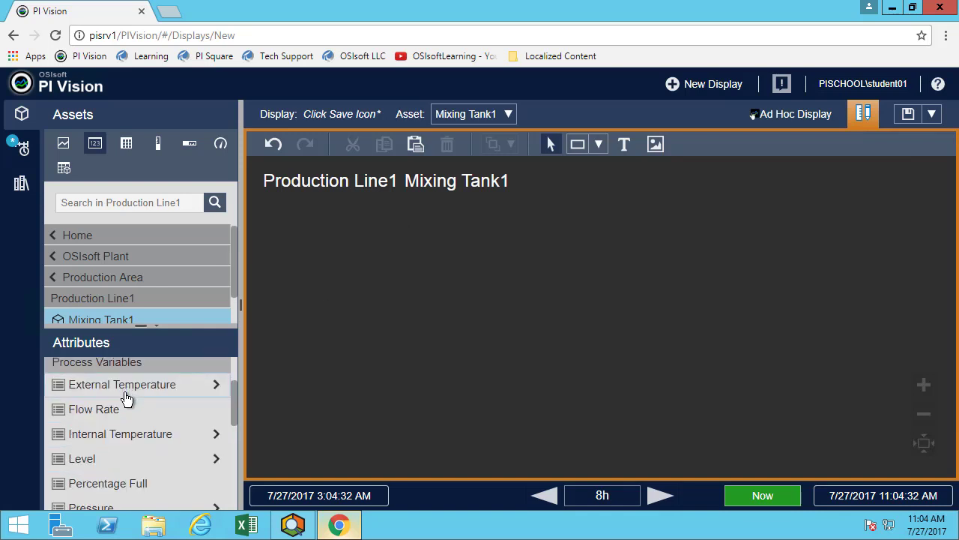
drag(123, 391, 688, 207)
Step: Position External Temperature near the top, hide its timestamp and shrink its text
drag(626, 183, 566, 177)
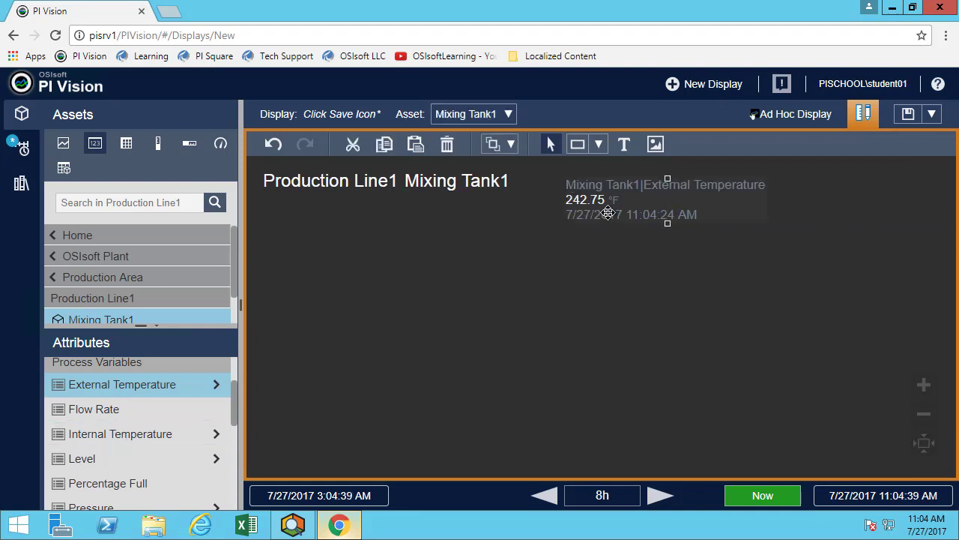
right_click(607, 213)
click(633, 223)
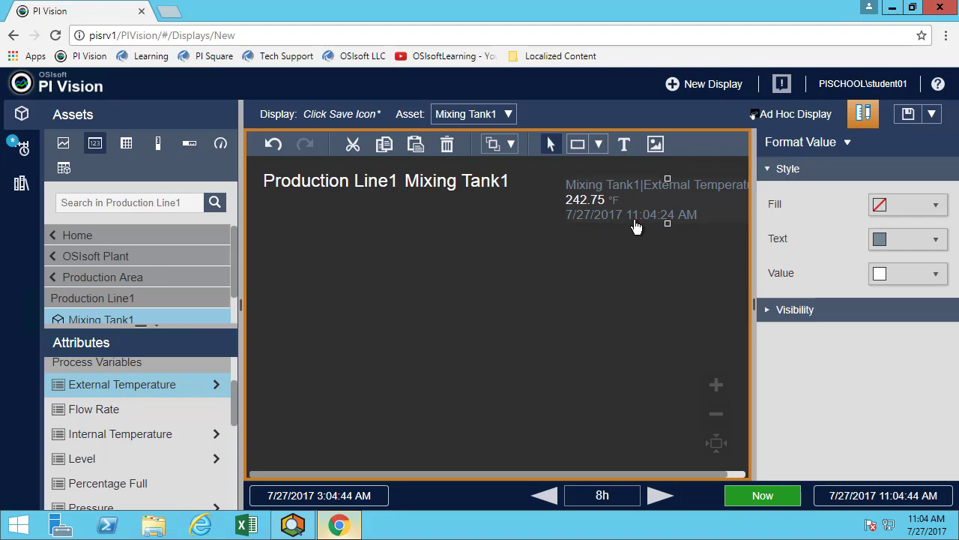
click(796, 309)
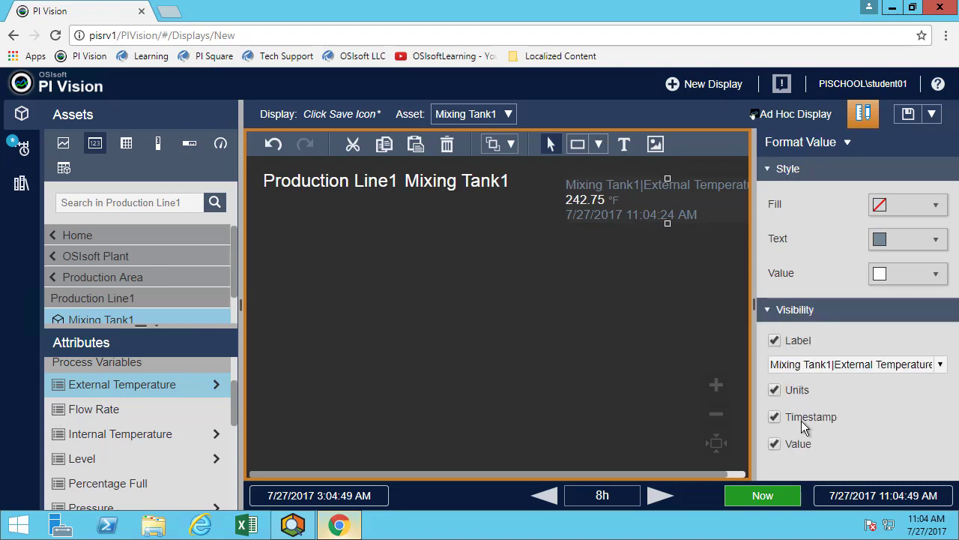
click(802, 421)
click(680, 207)
drag(712, 223, 710, 205)
Step: Give External Temperature the short 'External Temperature' label and nudge it into place
right_click(685, 194)
click(723, 203)
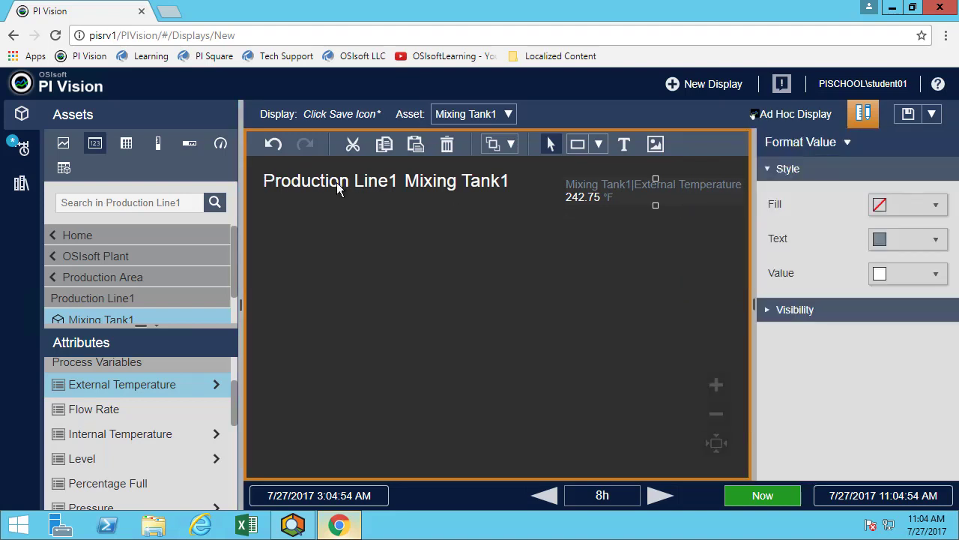
double_click(794, 310)
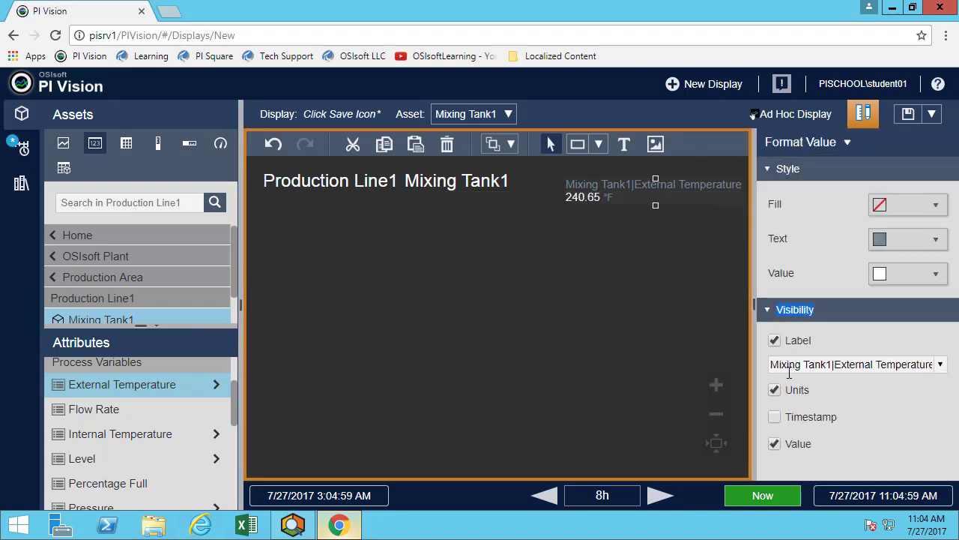
click(941, 364)
click(828, 393)
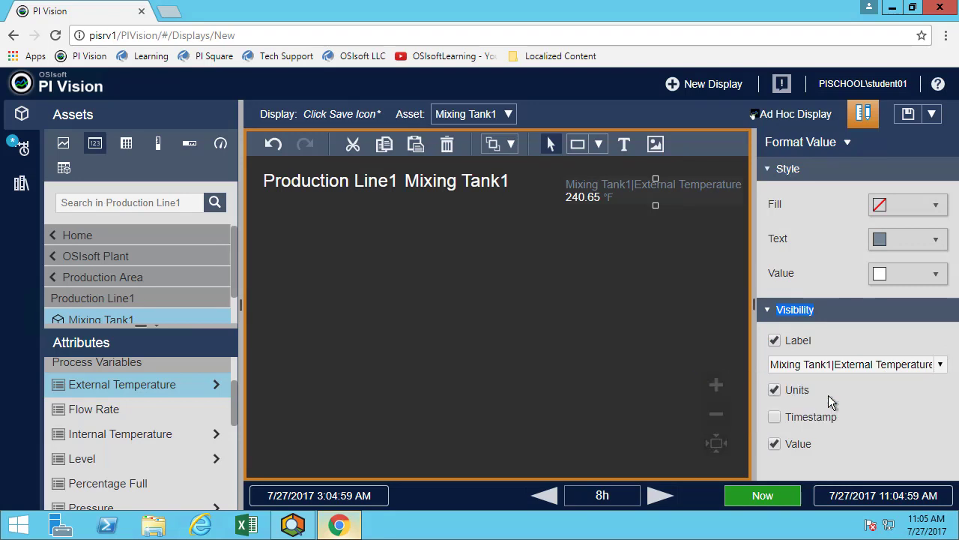
click(424, 278)
drag(612, 186, 600, 183)
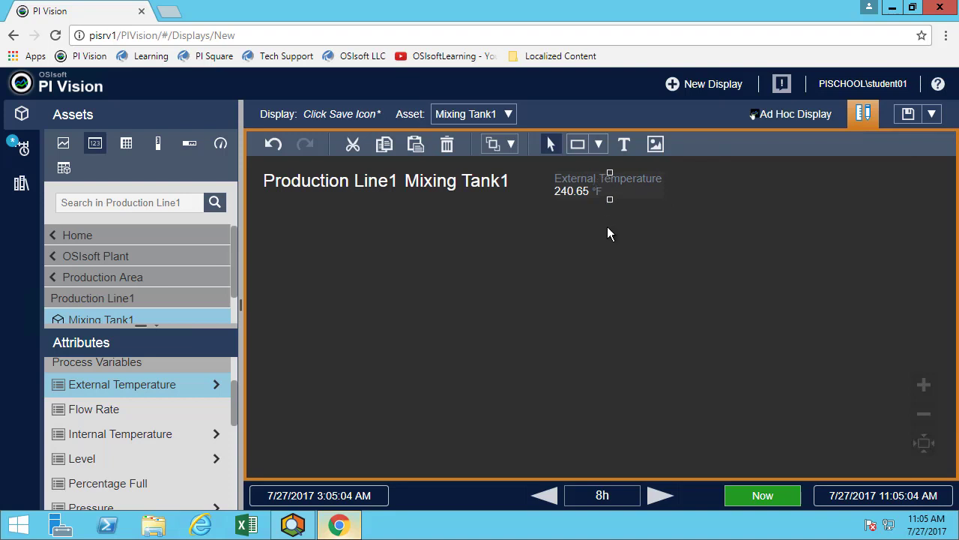
Step: Duplicate the readout to its right and switch the copy to Internal Temperature (157.63 °F)
key(ctrl+c)
key(ctrl+v)
drag(673, 192, 778, 175)
drag(93, 433, 706, 184)
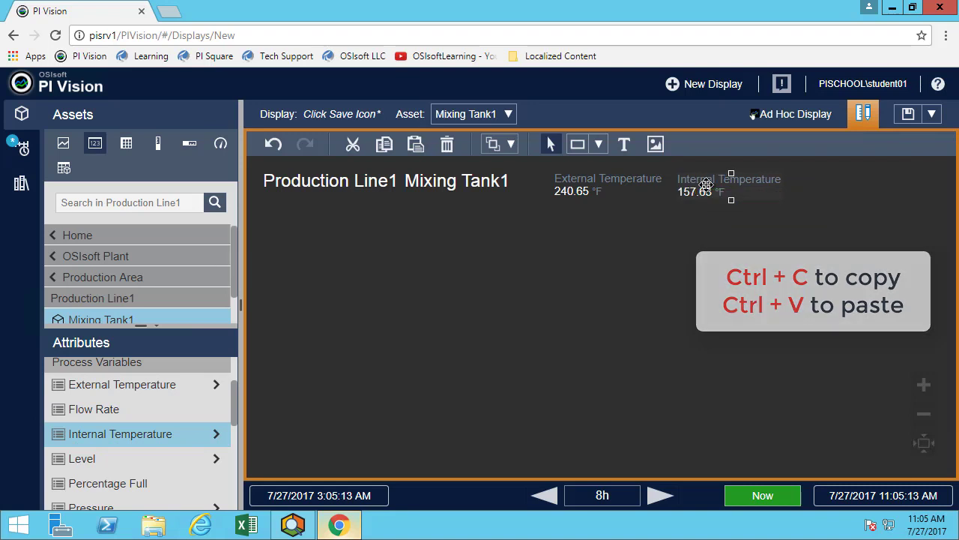
click(690, 231)
mouse_move(613, 187)
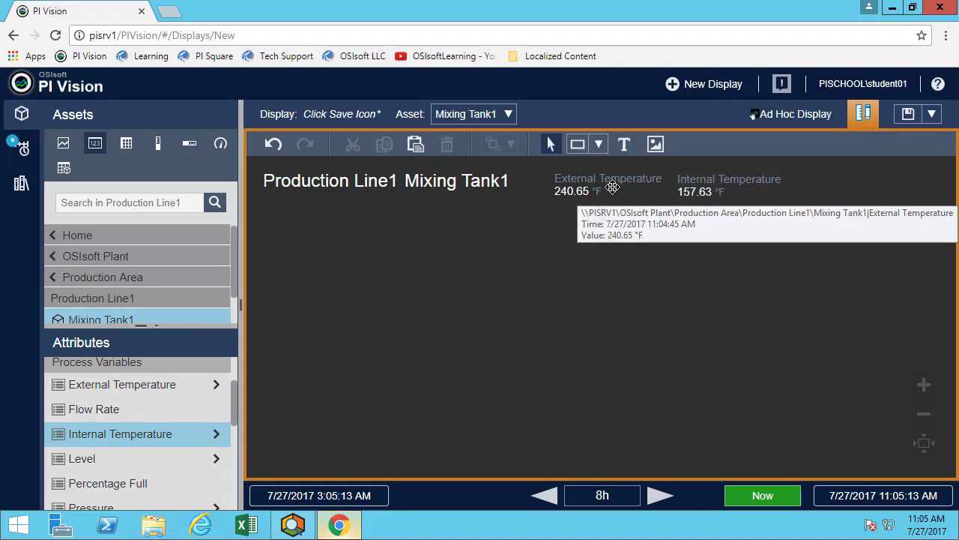
Step: Add multi-state colouring to External Temperature with the highest range dark green
click(611, 188)
right_click(611, 192)
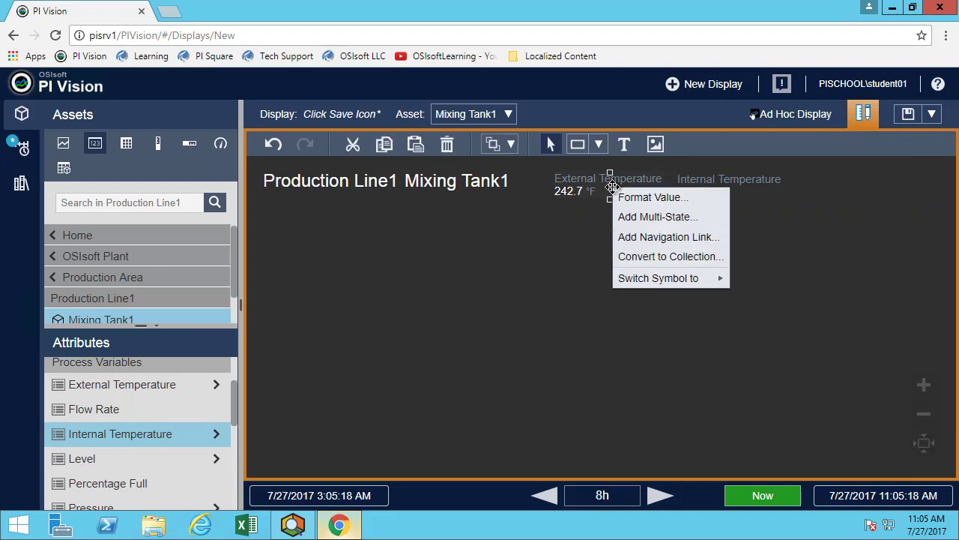
click(654, 215)
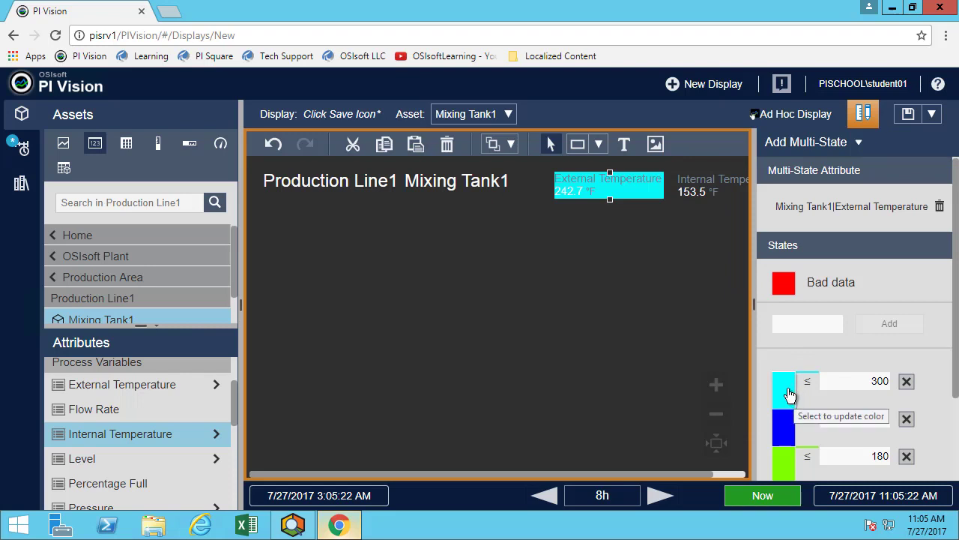
click(789, 395)
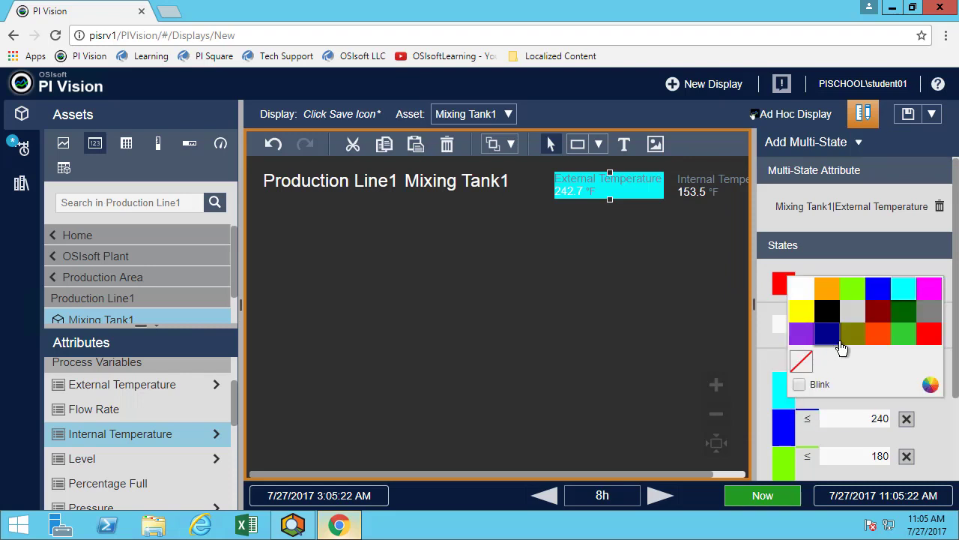
click(841, 343)
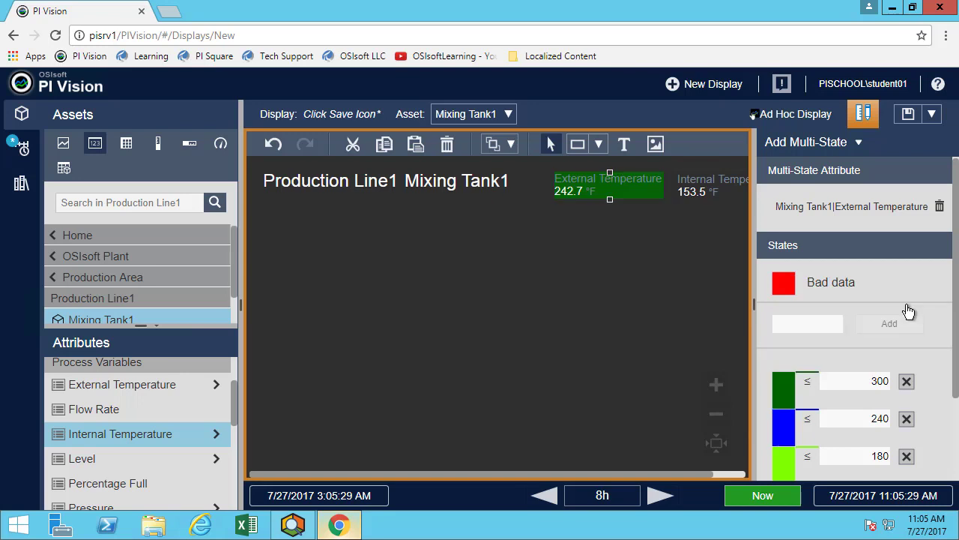
click(639, 284)
Step: Add multi-state limits 180, 240 and 300 to Internal Temperature; select both values and the title
click(683, 193)
right_click(681, 192)
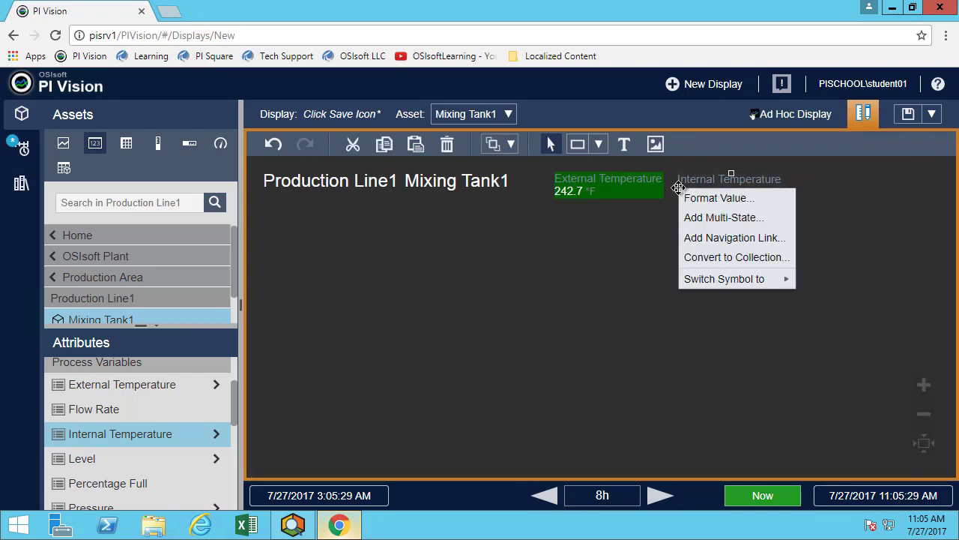
click(704, 218)
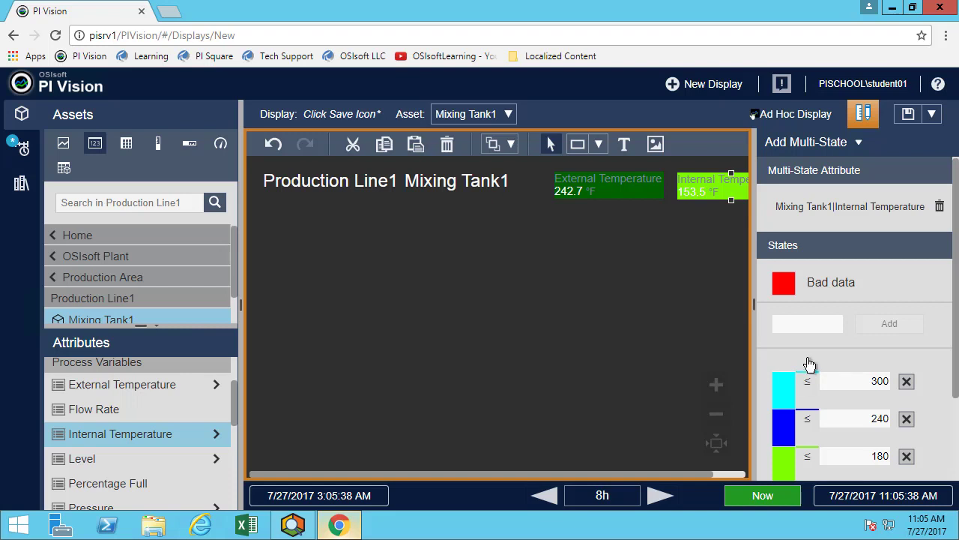
click(689, 282)
click(716, 186)
ctrl+click(569, 187)
ctrl+click(482, 181)
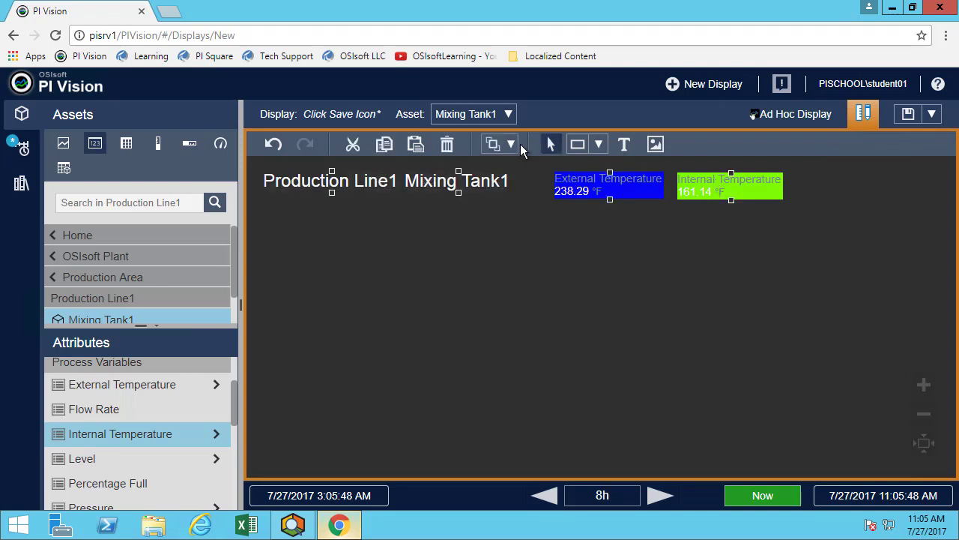
Step: Top-align the Mixing Tank1 title with both temperature readouts, then choose the Table symbol type
click(511, 143)
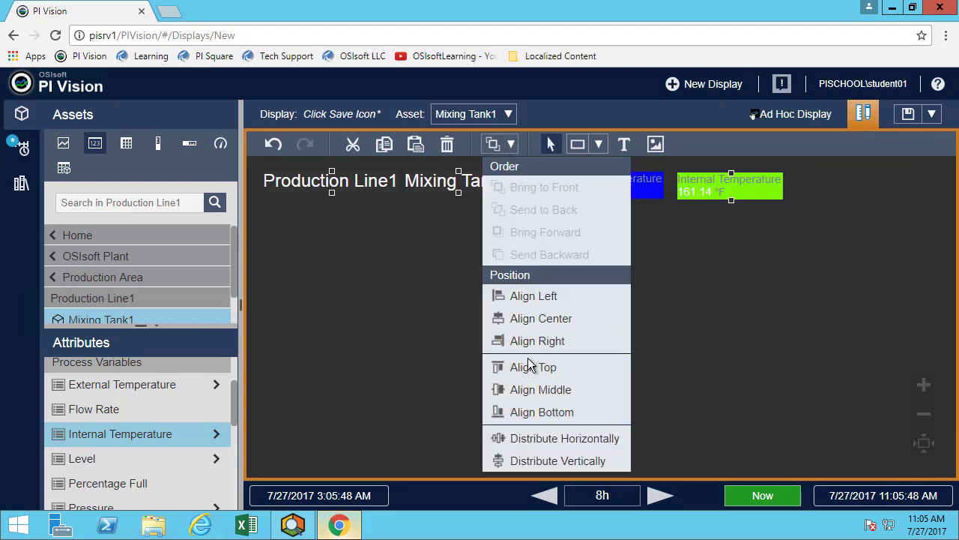
click(528, 366)
click(527, 286)
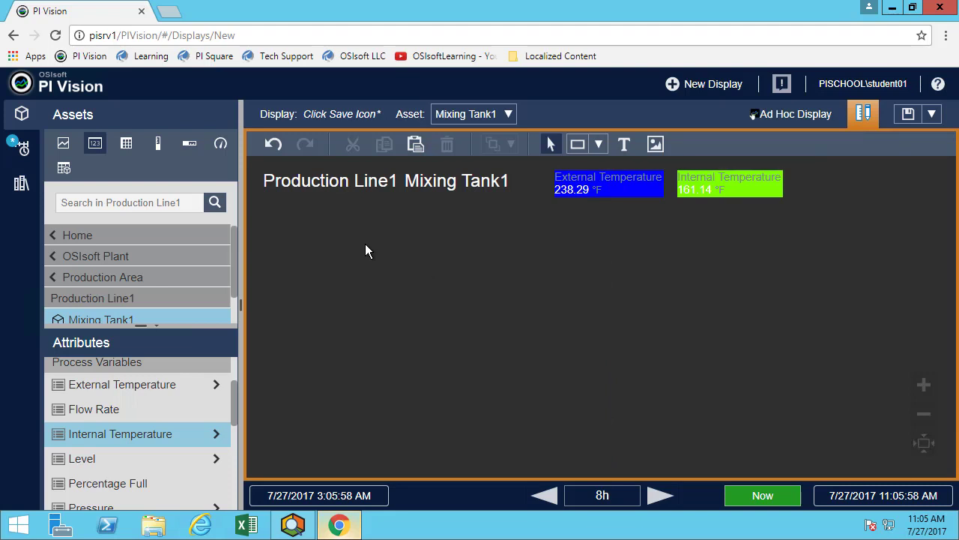
click(132, 150)
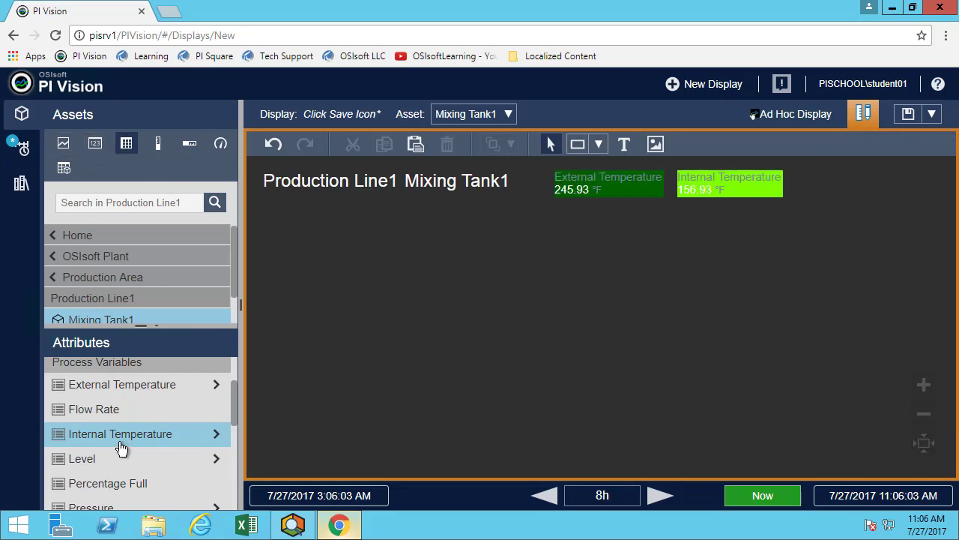
Step: Add a table of External and Internal Temperature without the Description column
ctrl+click(128, 384)
drag(118, 385, 298, 230)
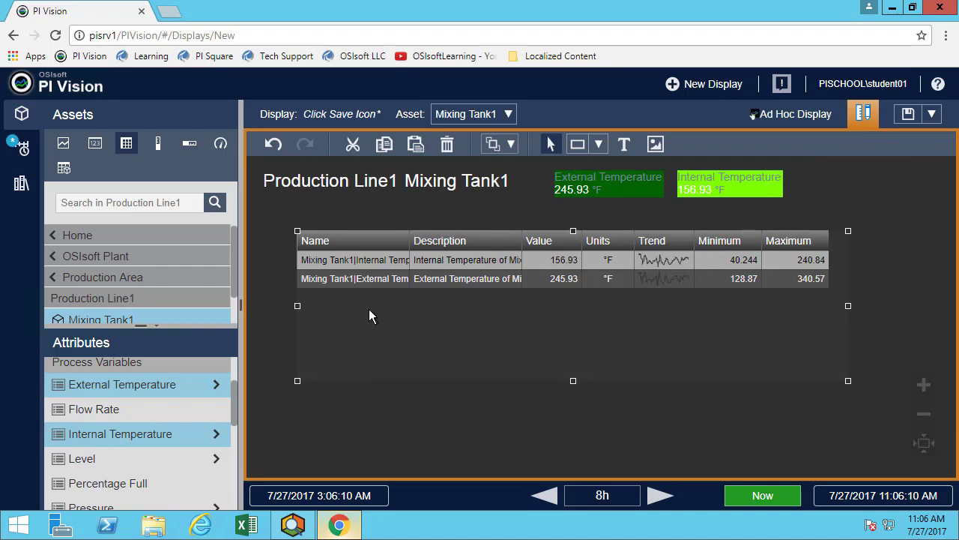
right_click(369, 309)
click(405, 321)
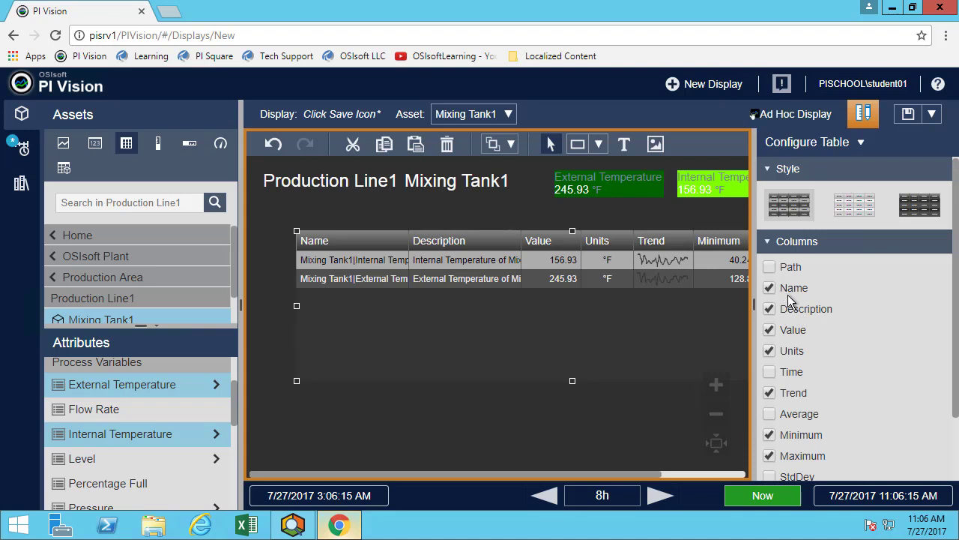
click(793, 311)
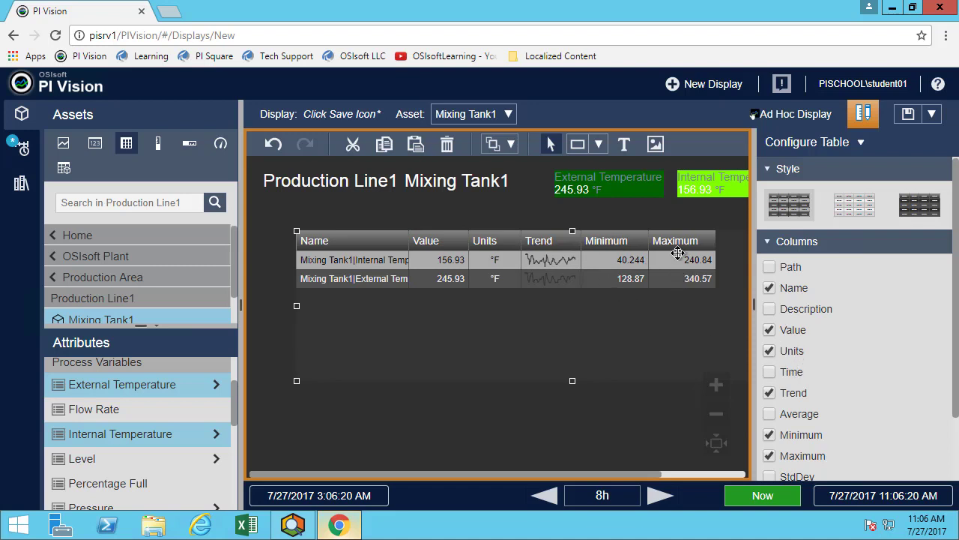
click(547, 428)
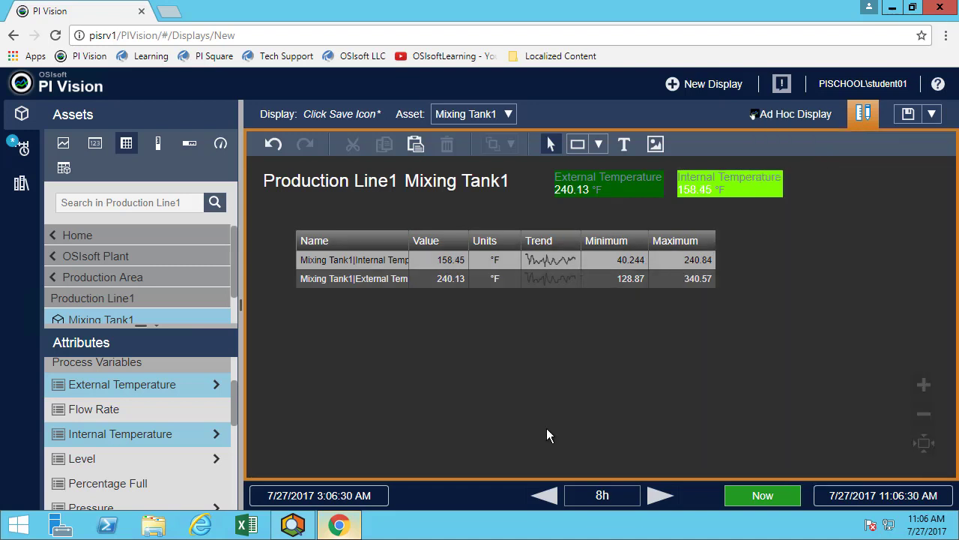
Step: Widen the table's Name column, shrink the table to fit, and move it under the title
click(447, 321)
drag(409, 240, 459, 239)
drag(848, 381, 759, 305)
drag(567, 295, 533, 294)
click(464, 359)
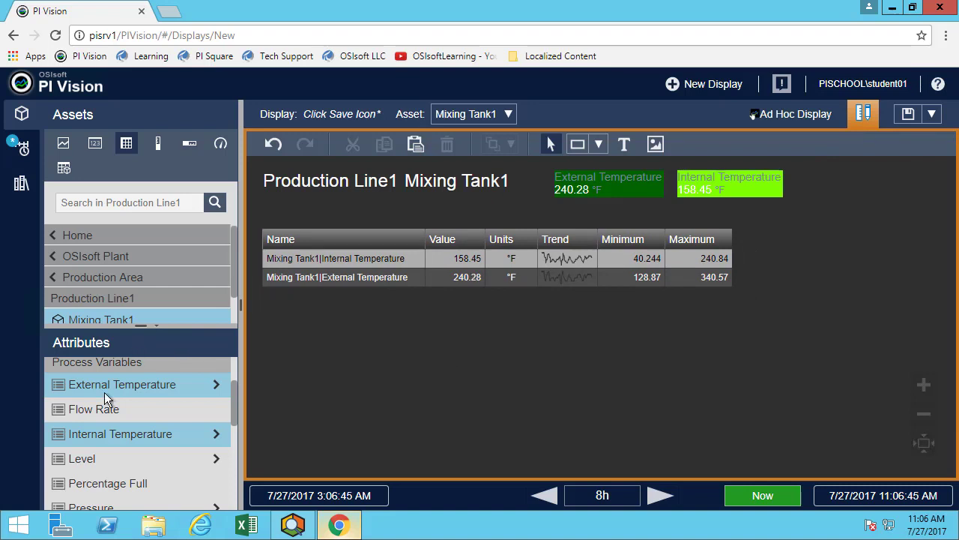
Step: Add a trend of Level and Level_Forecast below the table and shrink it
click(63, 150)
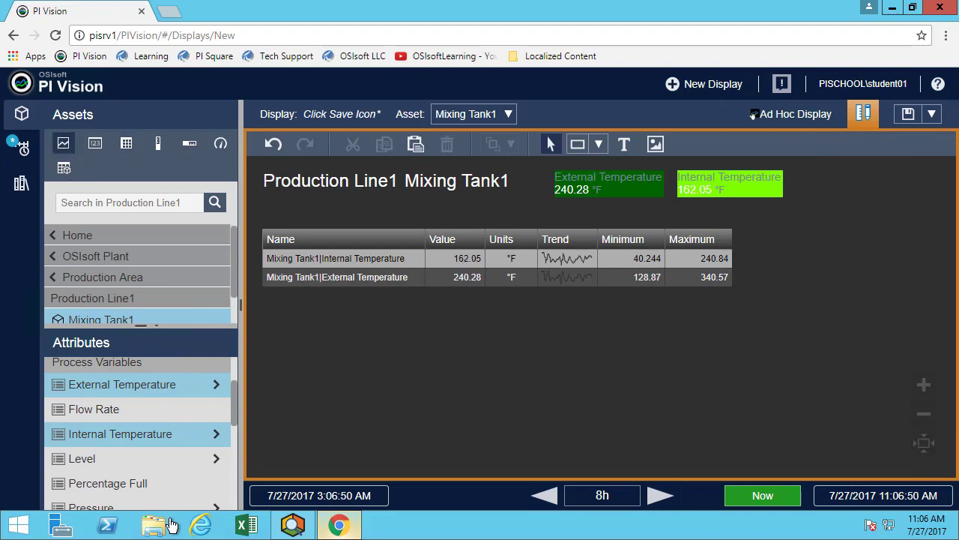
scroll(122, 467, up, 1)
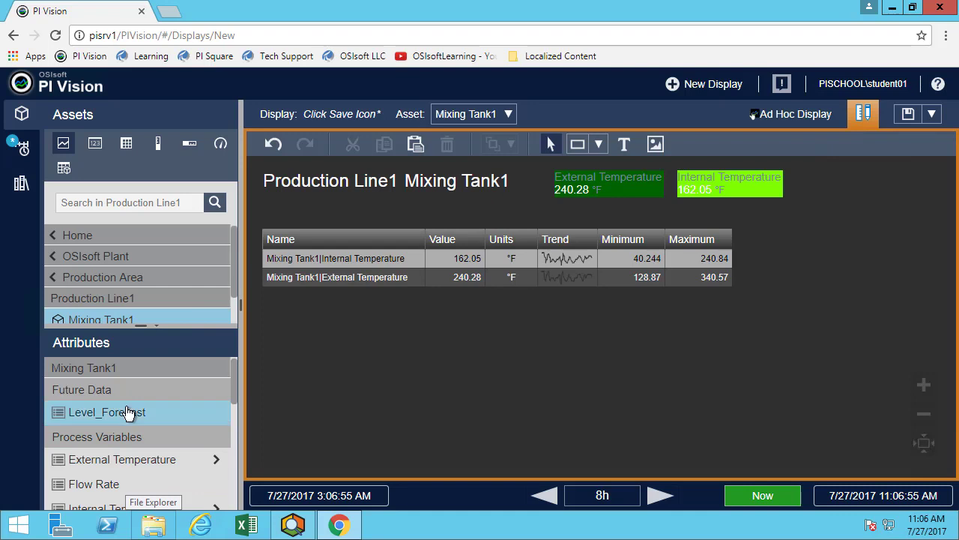
scroll(162, 401, down, 1)
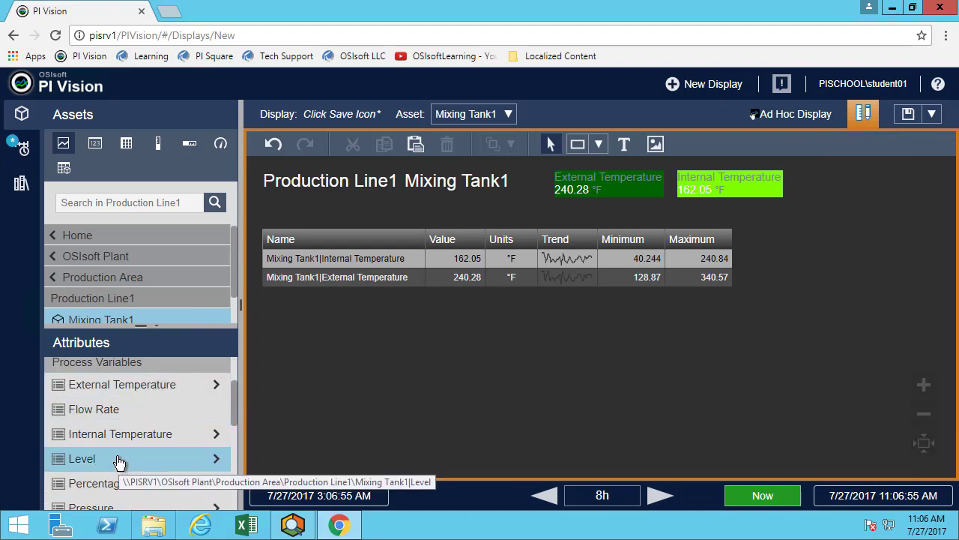
drag(120, 461, 277, 325)
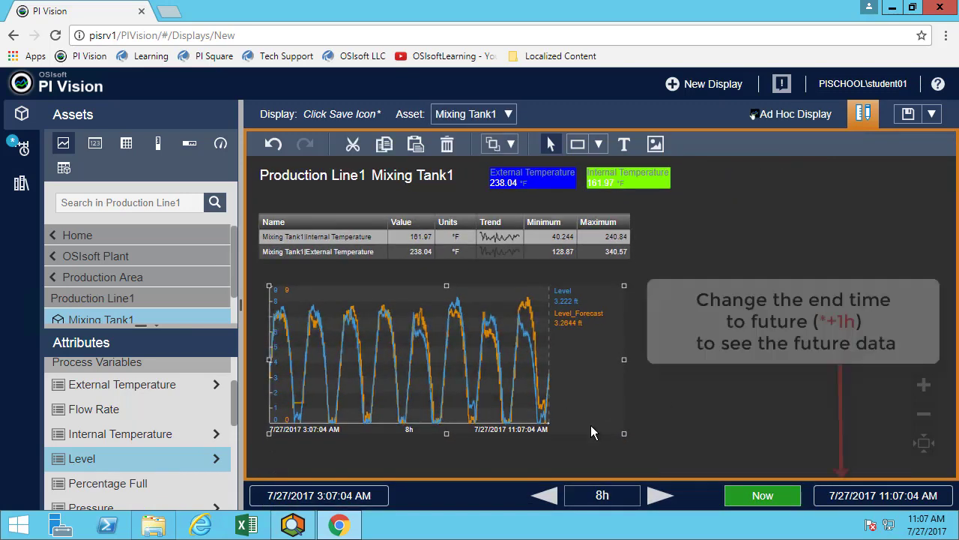
drag(623, 433, 519, 383)
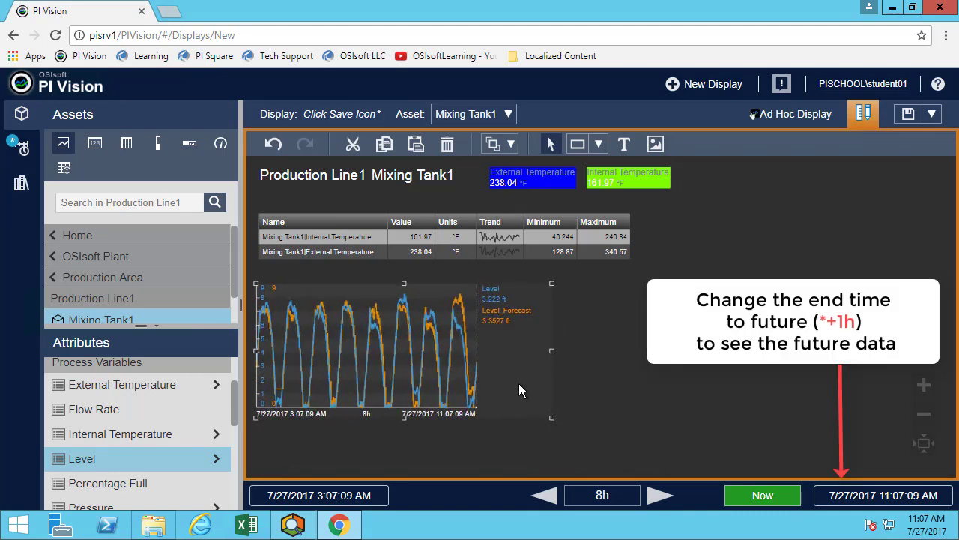
click(625, 381)
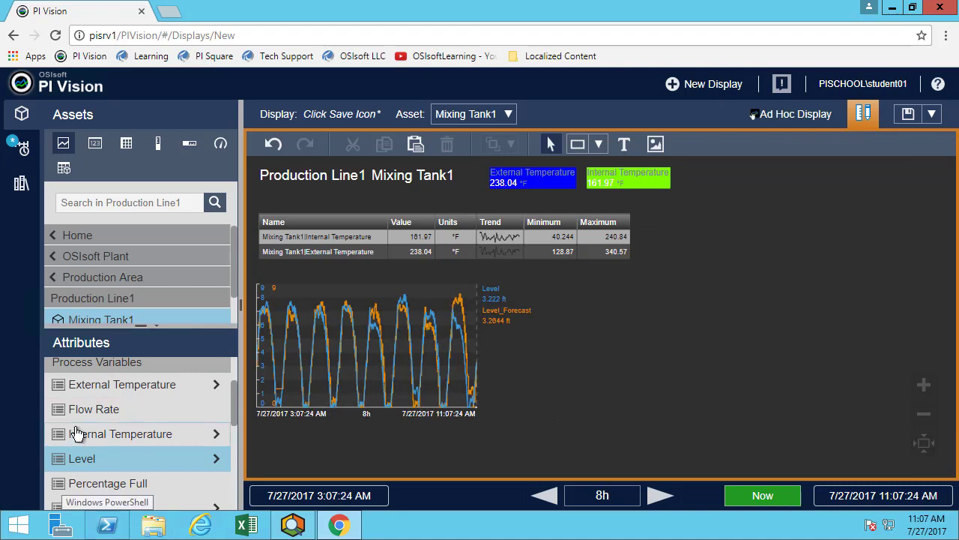
Step: Place a vertical gauge for Percentage Full beside the trend
click(159, 145)
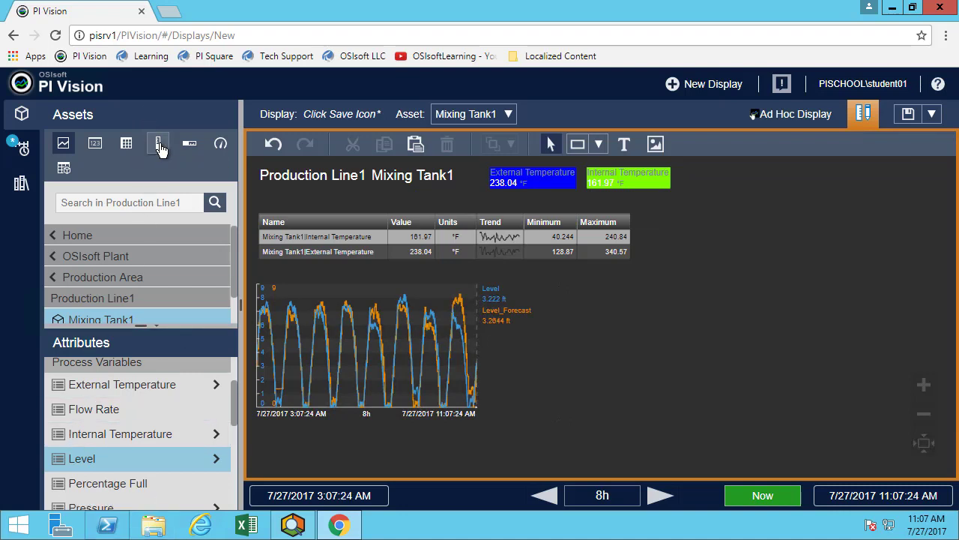
scroll(159, 446, down, 1)
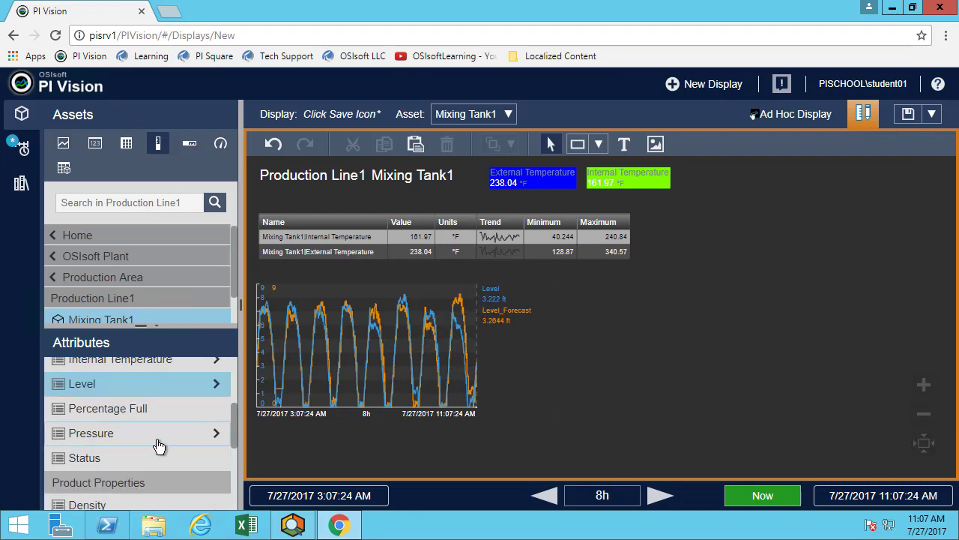
click(123, 414)
drag(124, 416, 583, 285)
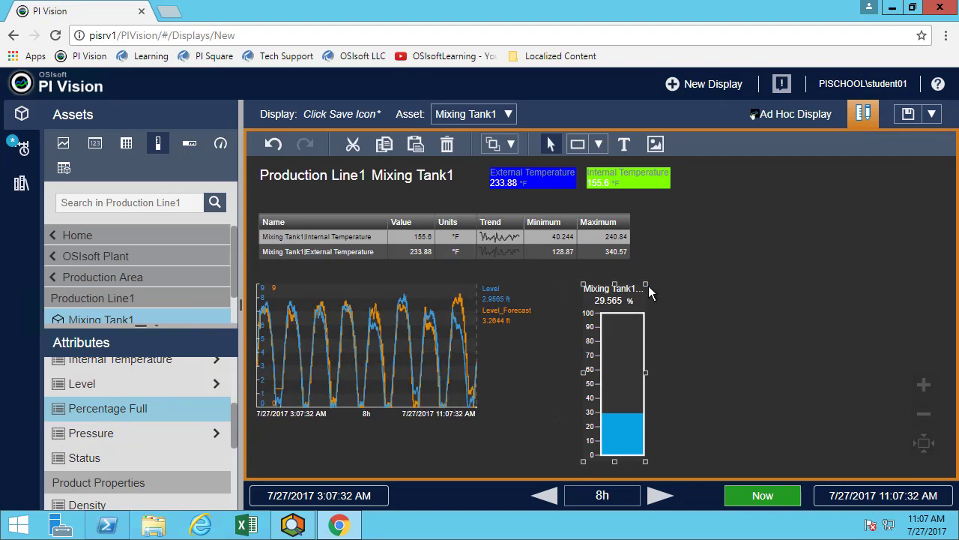
right_click(635, 320)
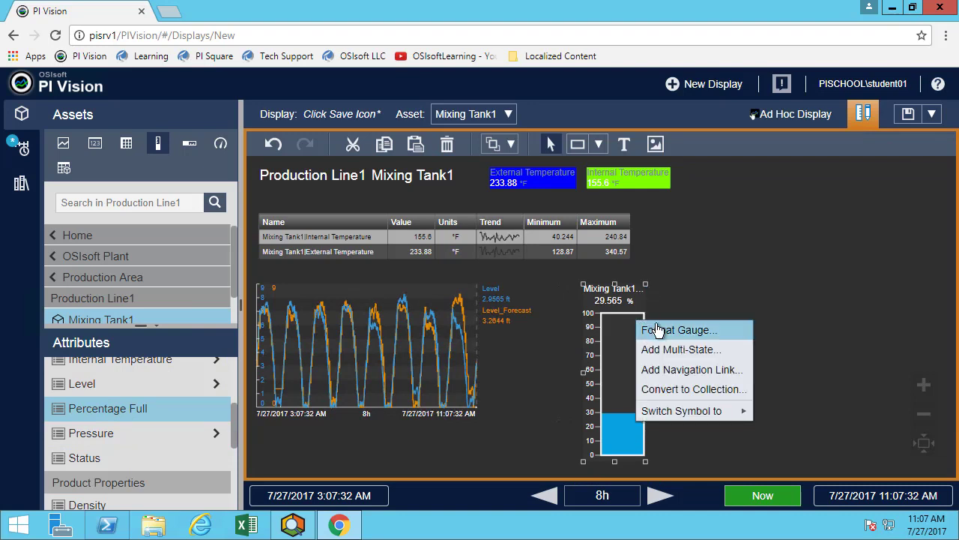
click(651, 327)
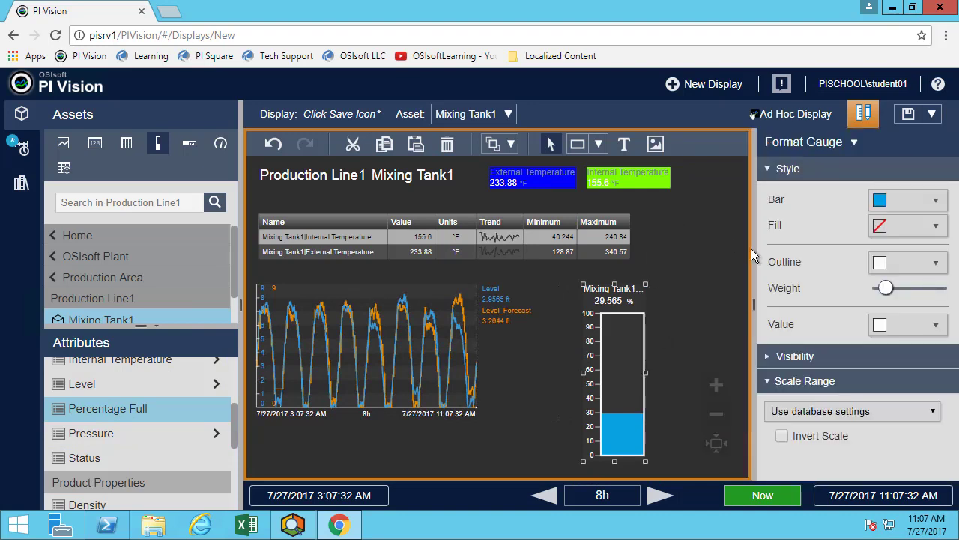
Step: Label the gauge just 'Percentage Full' and make it wider
double_click(764, 357)
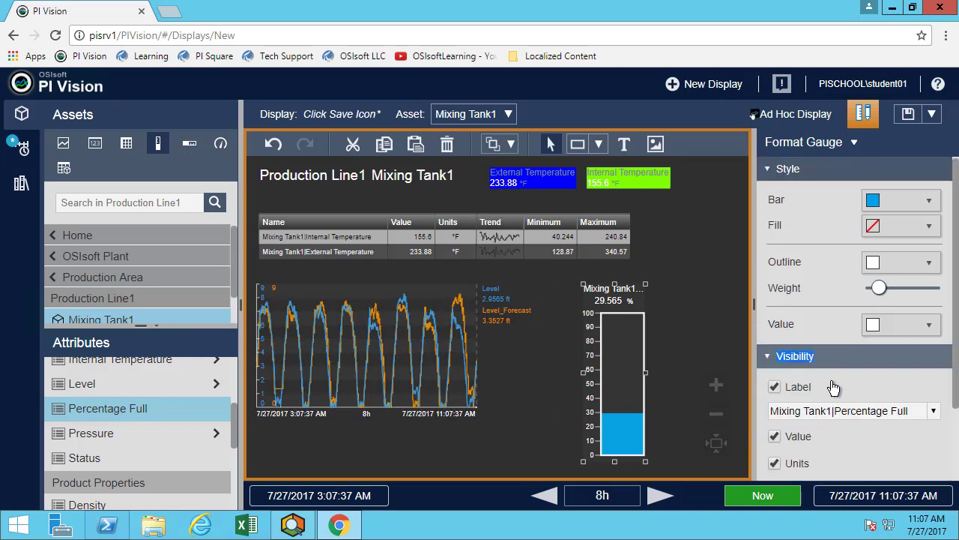
click(928, 411)
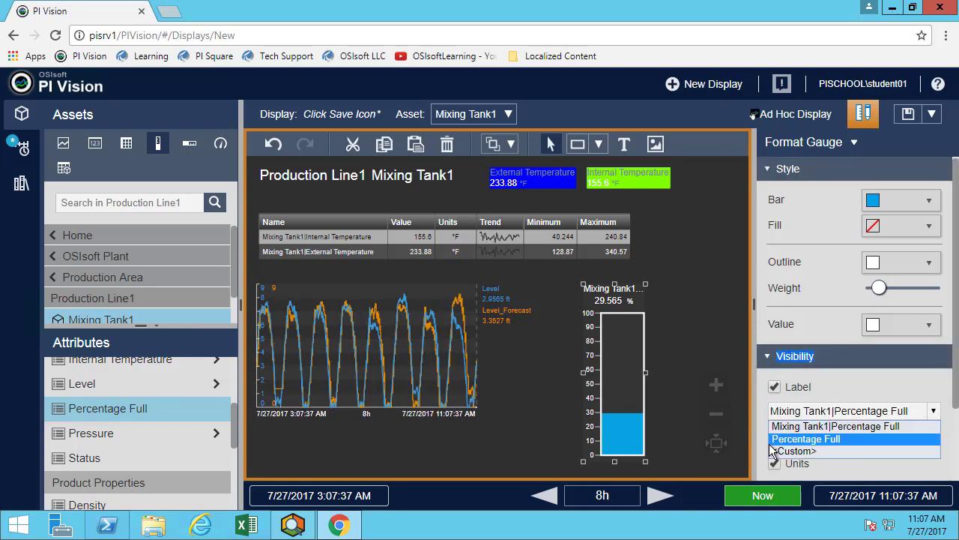
click(785, 439)
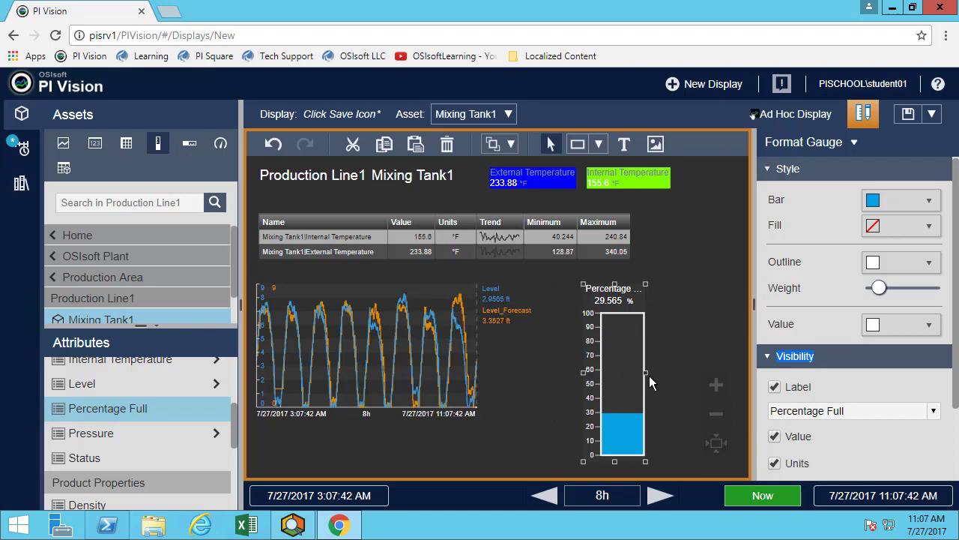
drag(649, 370, 721, 370)
click(721, 263)
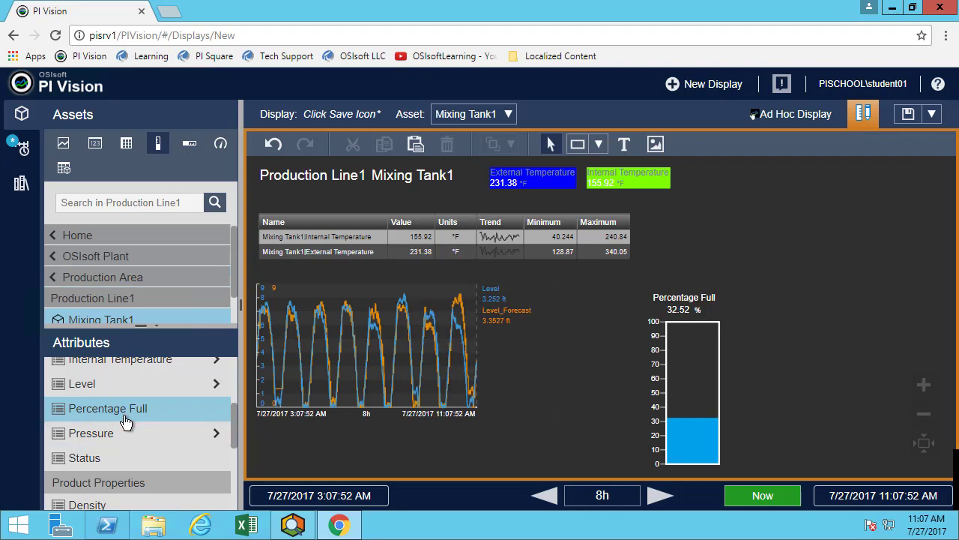
Step: Add a radial gauge for the Pressure attribute to the display
click(113, 433)
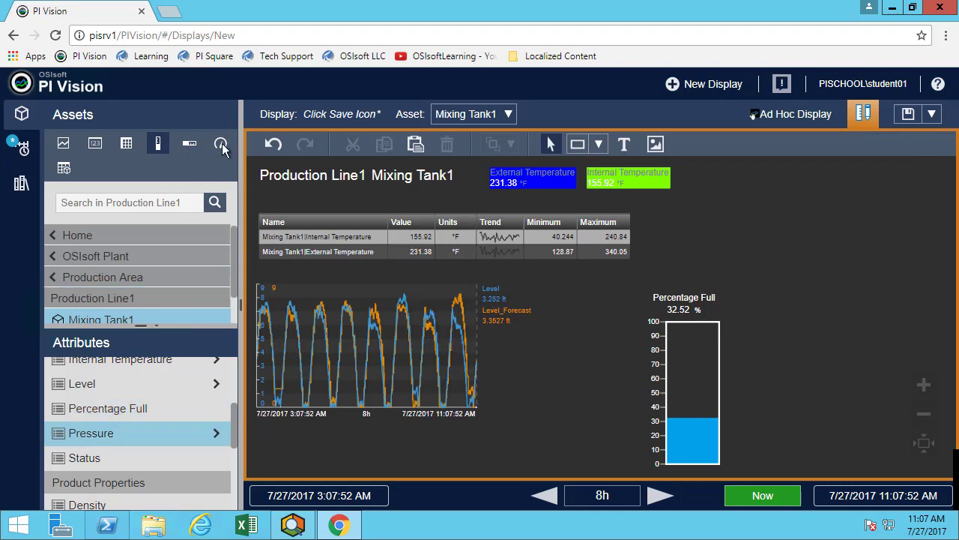
click(220, 143)
drag(90, 439, 749, 325)
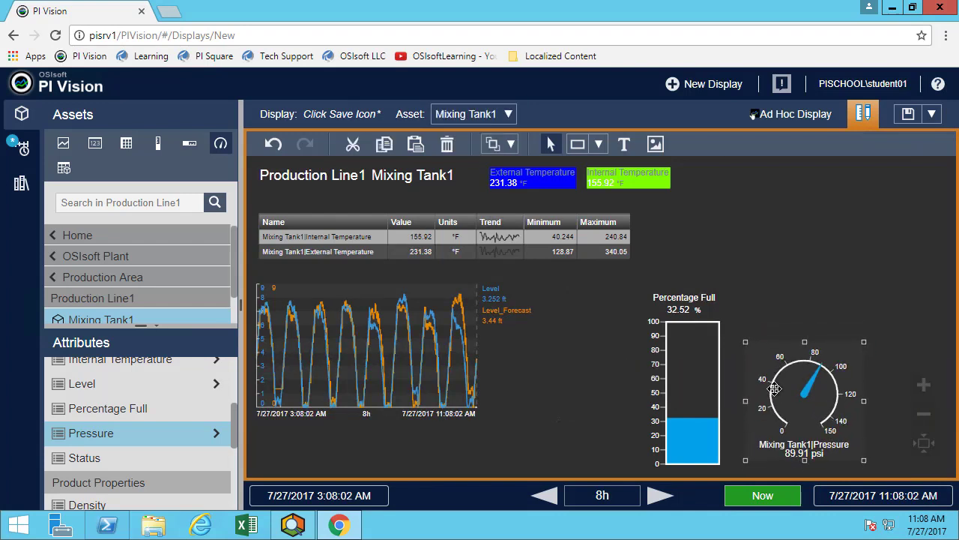
Step: Set the radial gauge's label to Pressure and its label location to Top
right_click(774, 388)
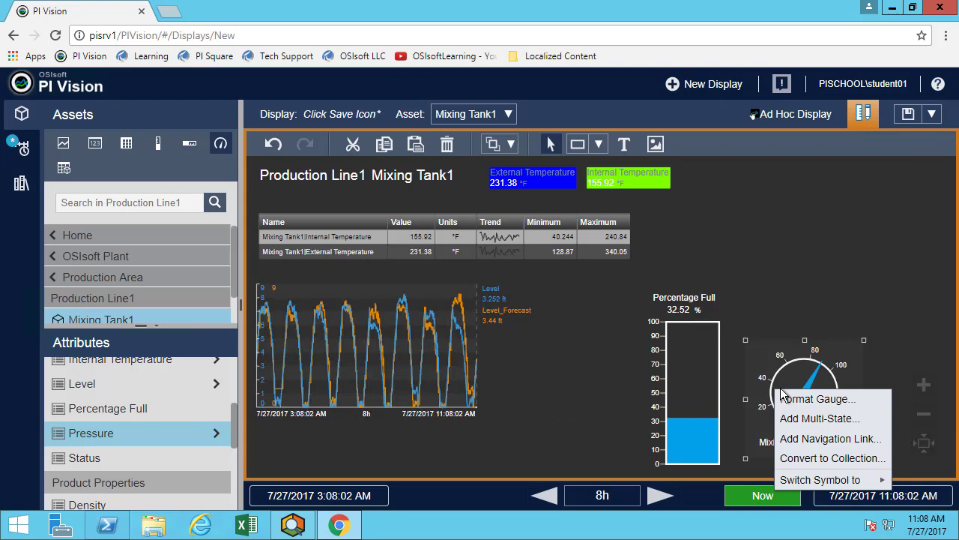
click(785, 398)
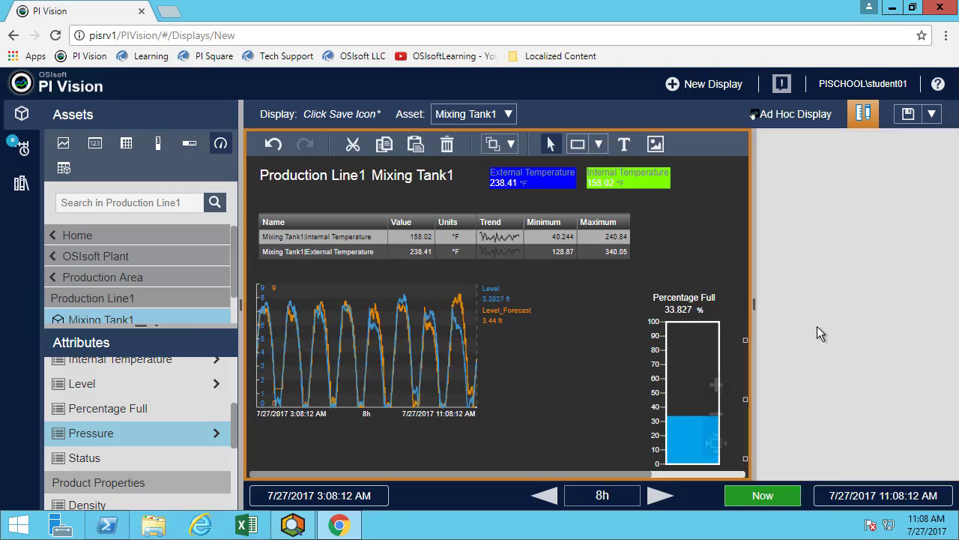
scroll(884, 298, down, 2)
click(824, 382)
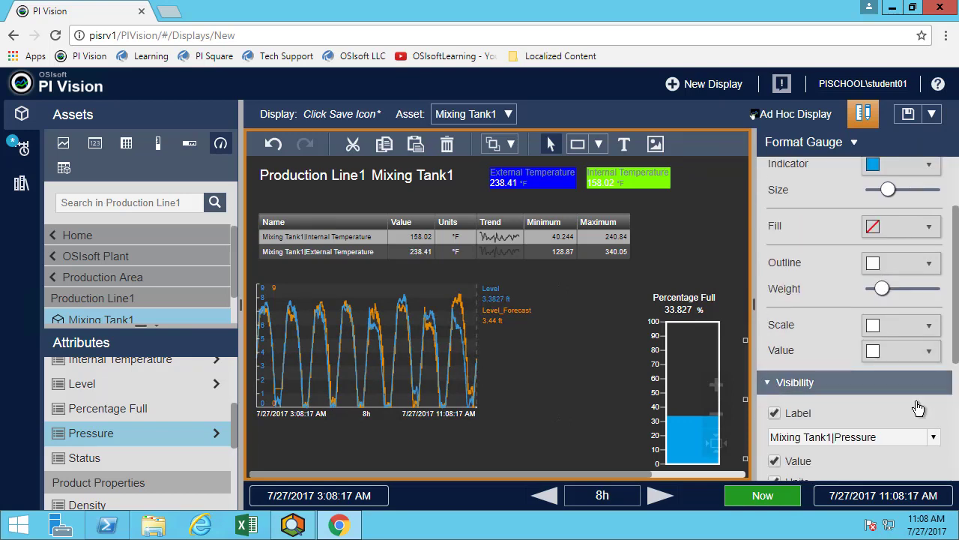
click(933, 436)
click(772, 471)
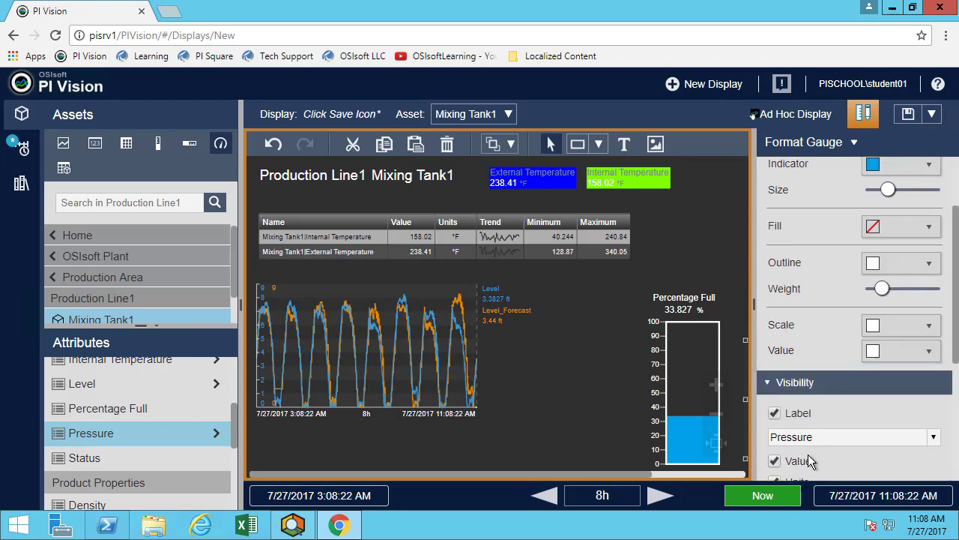
scroll(788, 411, down, 1)
scroll(796, 444, down, 1)
click(782, 379)
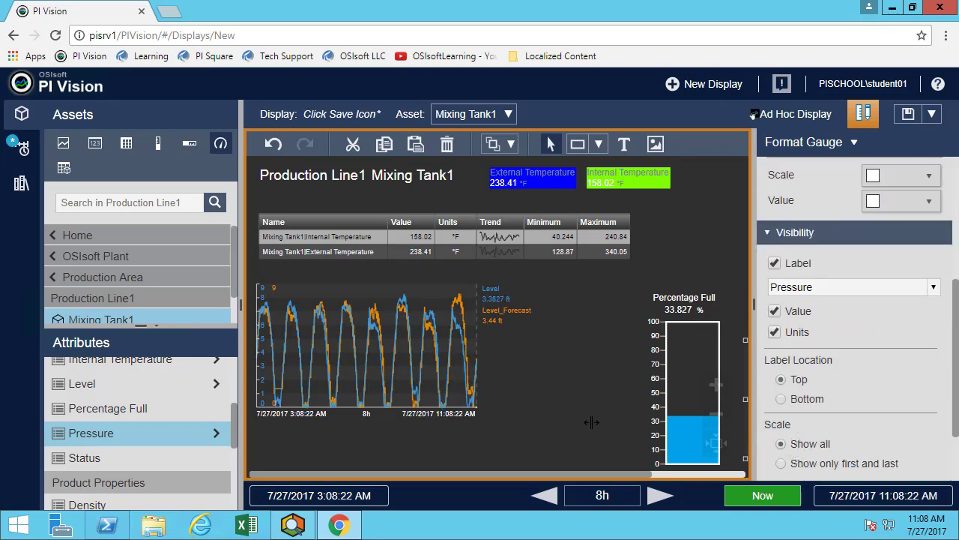
click(598, 438)
mouse_move(818, 405)
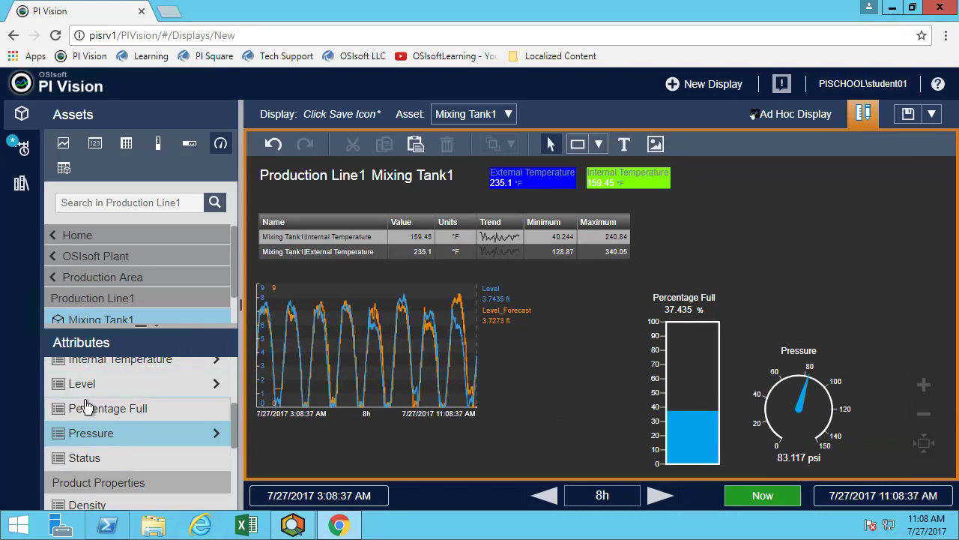
scroll(84, 406, down, 1)
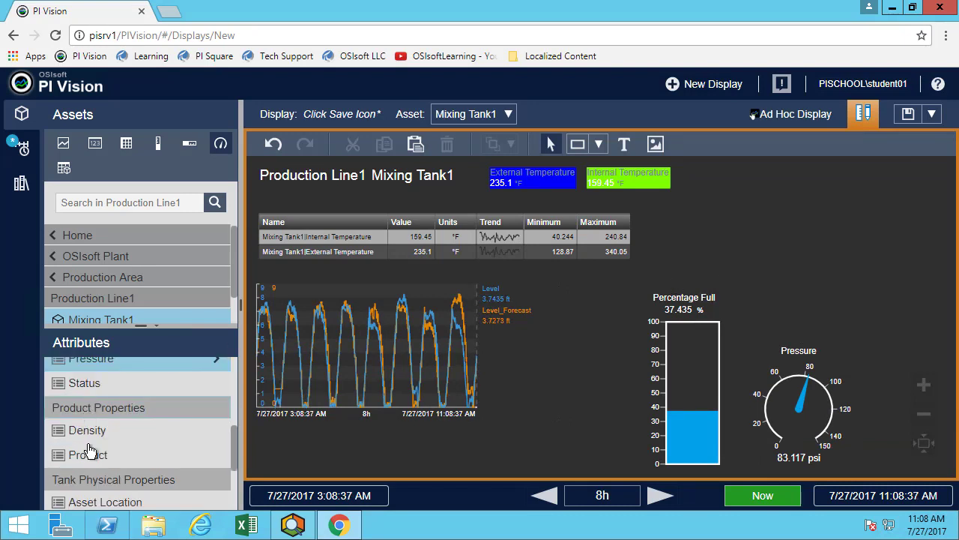
Step: Add a table of the Product, Diameter, Height and Density attributes to the display
click(126, 144)
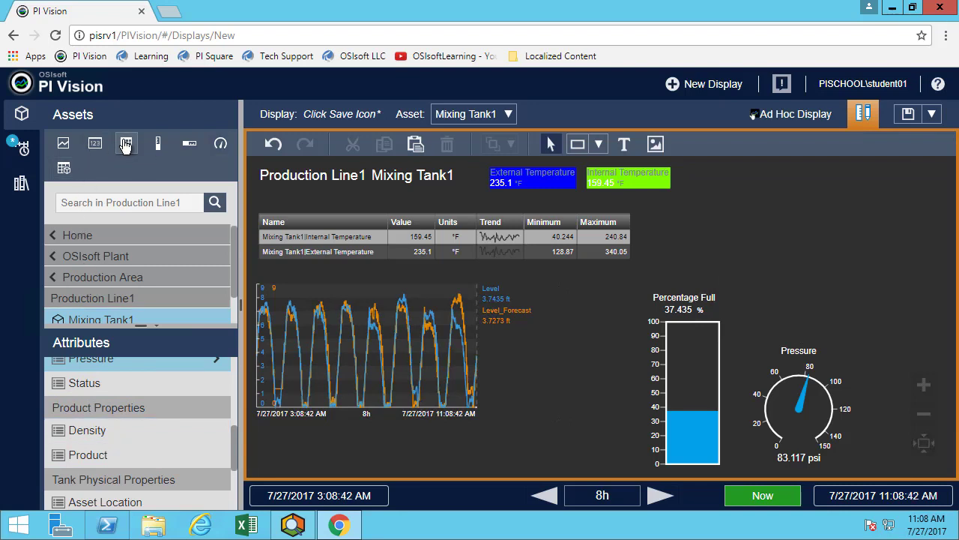
click(88, 453)
scroll(94, 469, down, 1)
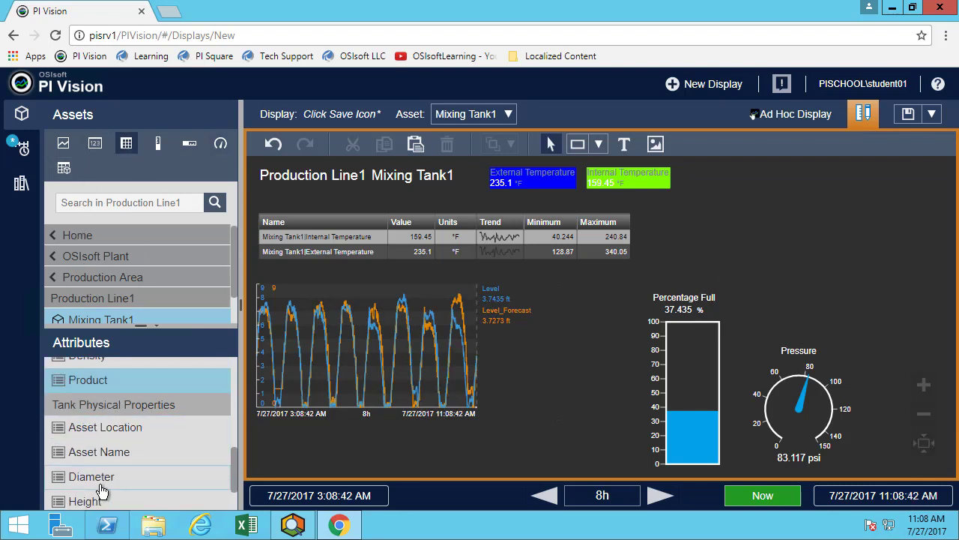
ctrl+click(100, 484)
scroll(101, 479, down, 1)
ctrl+click(99, 451)
scroll(108, 390, up, 1)
ctrl+click(108, 384)
drag(102, 408, 739, 217)
Step: Remove the Maximum, Description and Units columns from the attribute table
drag(788, 262, 660, 251)
right_click(701, 244)
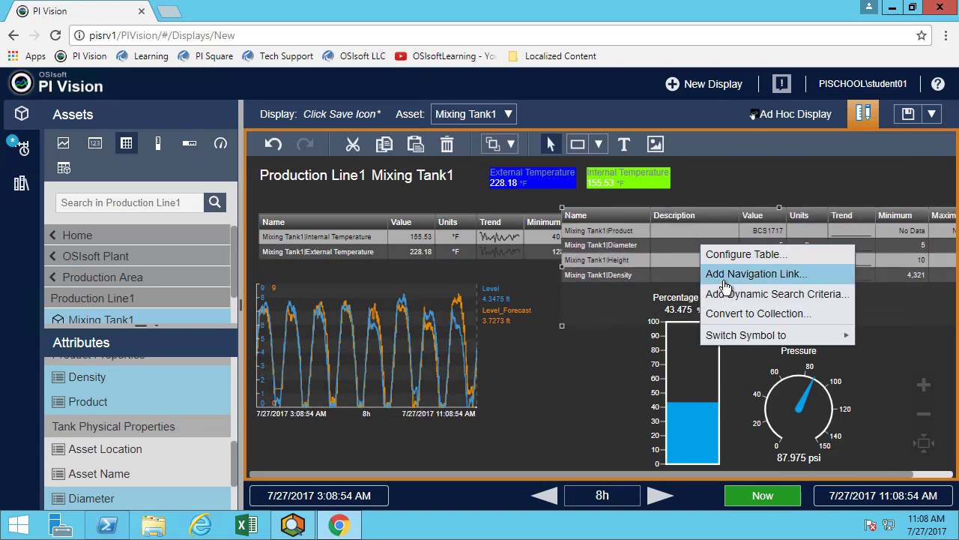
click(719, 256)
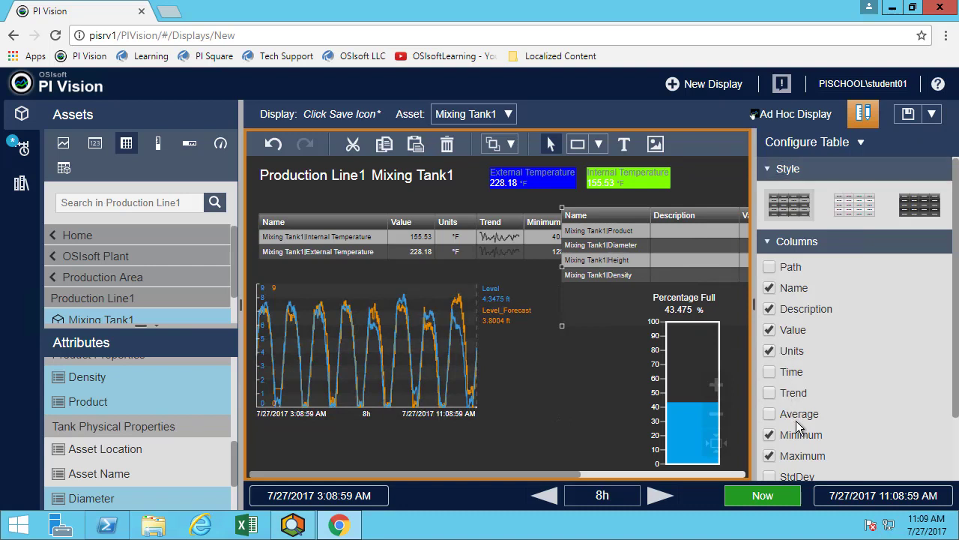
click(794, 449)
click(794, 310)
click(793, 352)
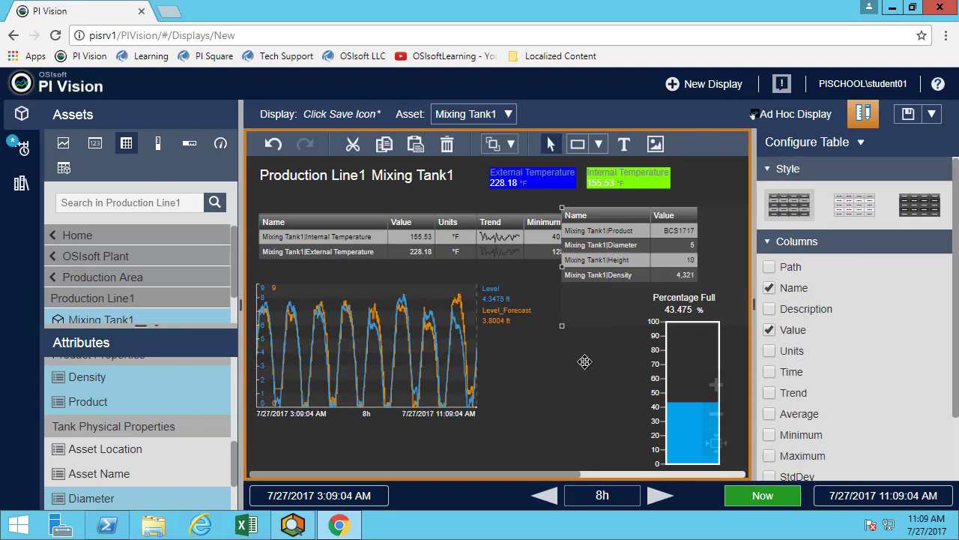
click(588, 408)
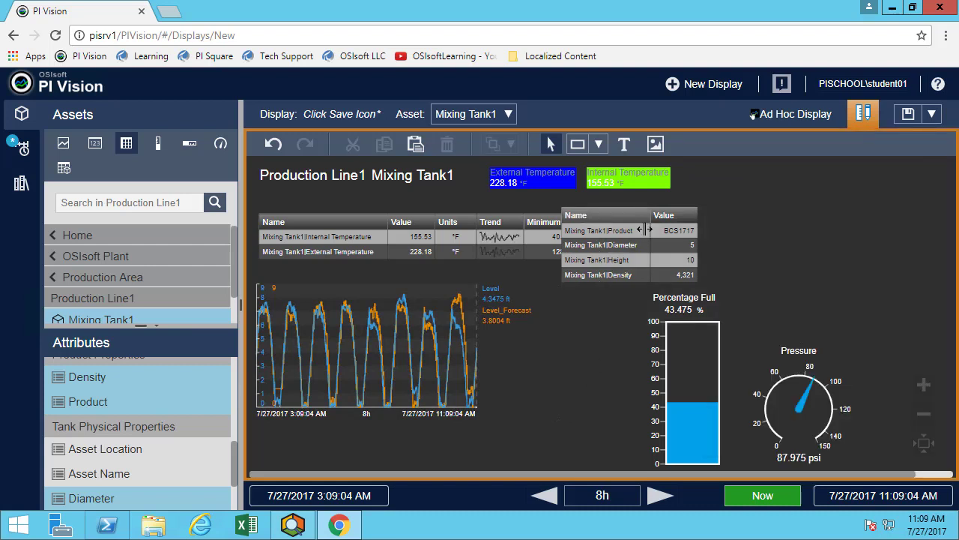
Step: Move the attribute table to the display's upper right and shrink its frame to fit
drag(638, 232, 735, 215)
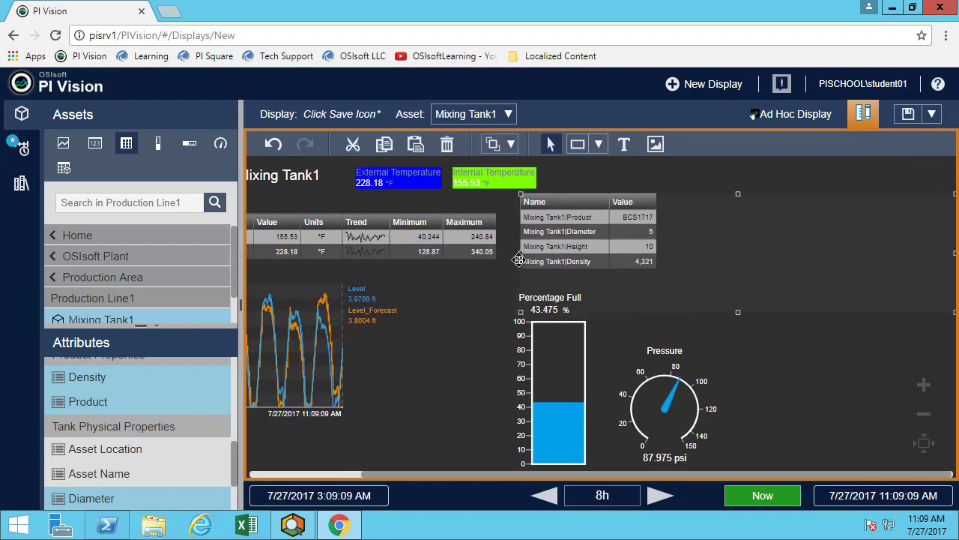
drag(520, 256, 735, 222)
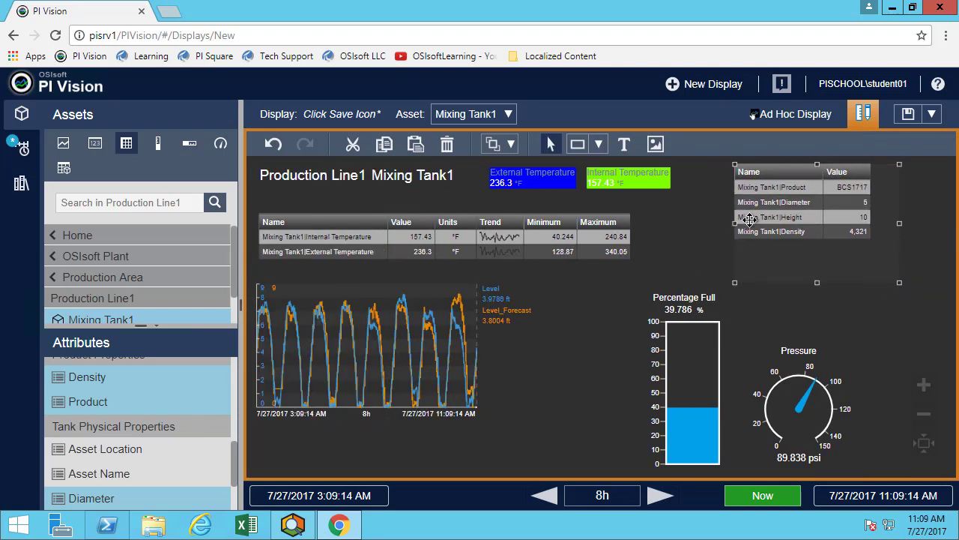
drag(788, 257, 773, 296)
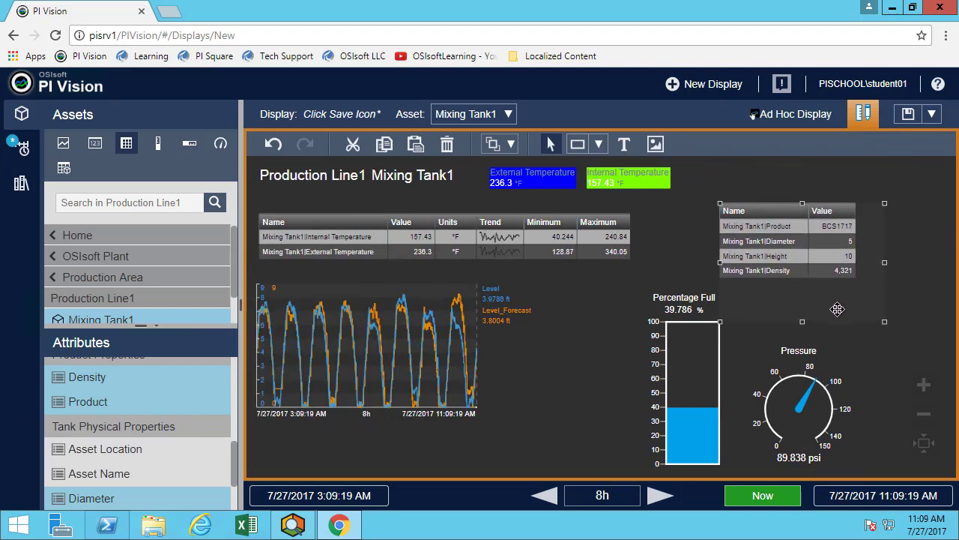
drag(885, 320, 867, 286)
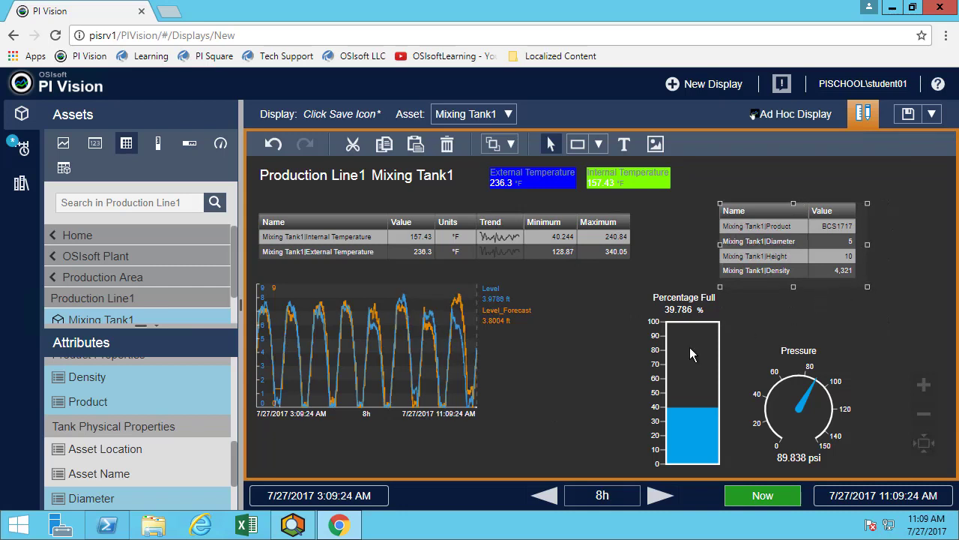
Step: Save the Mixing Tank1 display under the name Tank Details
click(701, 248)
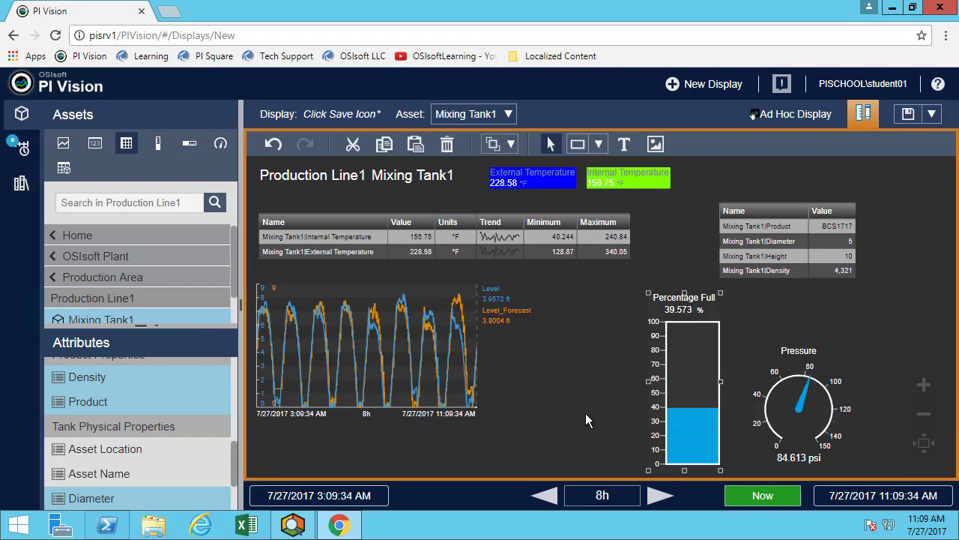
click(909, 115)
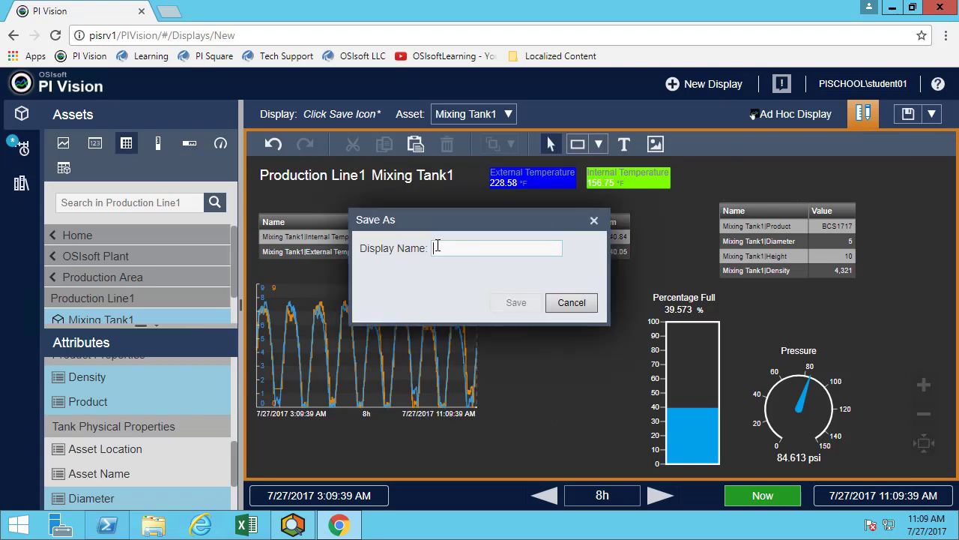
text(Tank Details Gabriel)
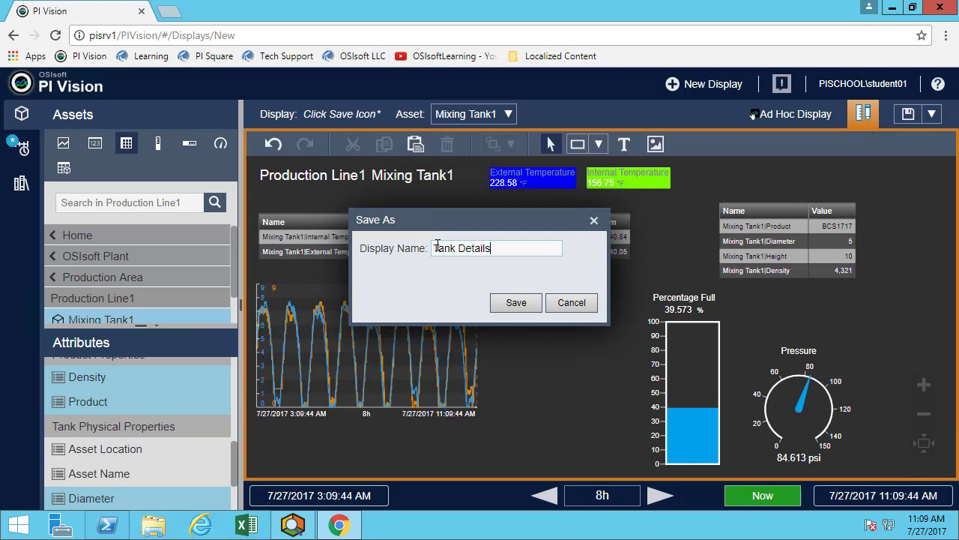
click(524, 306)
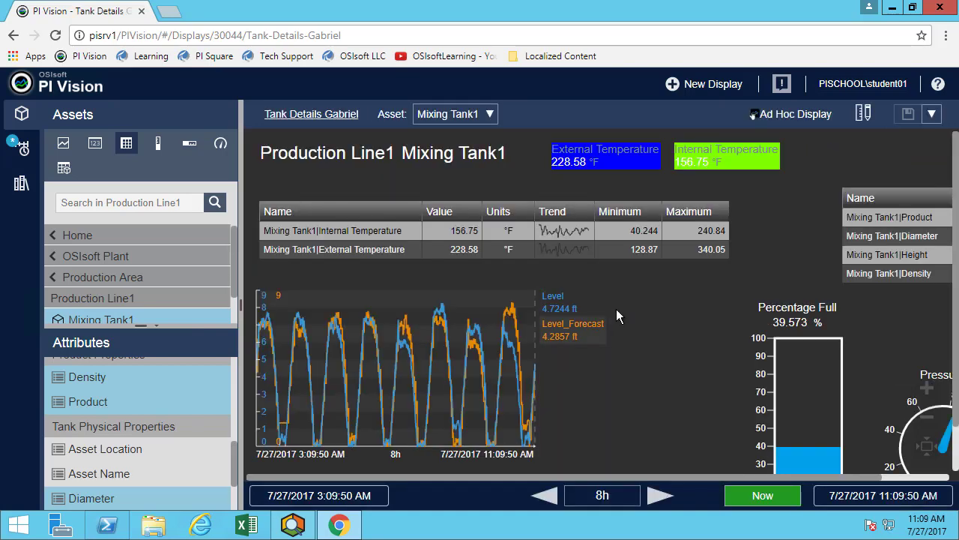
Step: Fit the display to the screen and set its start time to *-12h
click(927, 447)
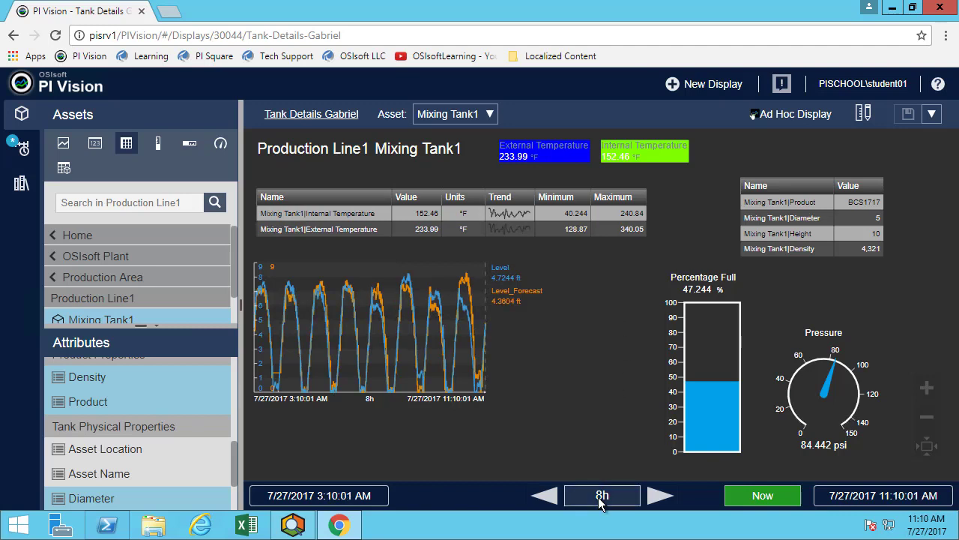
click(363, 498)
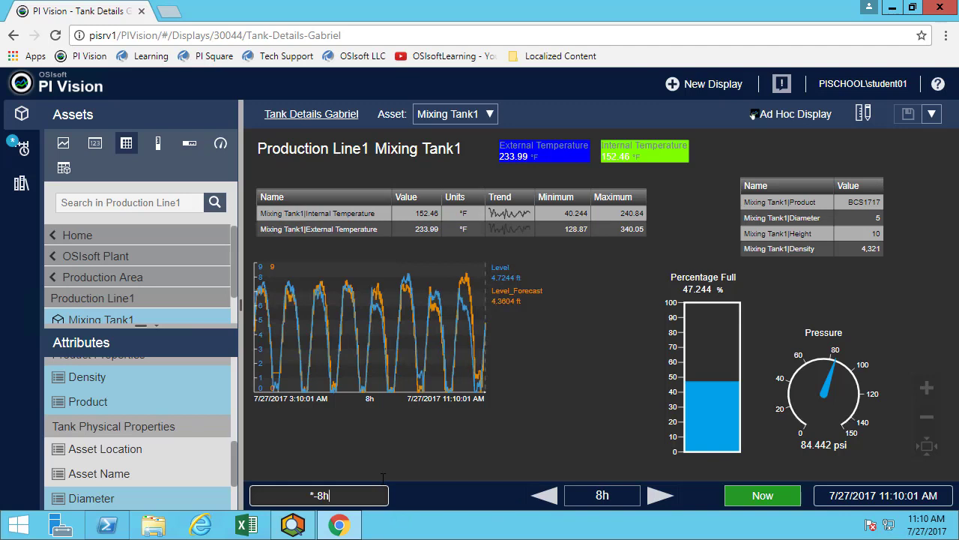
text(-)
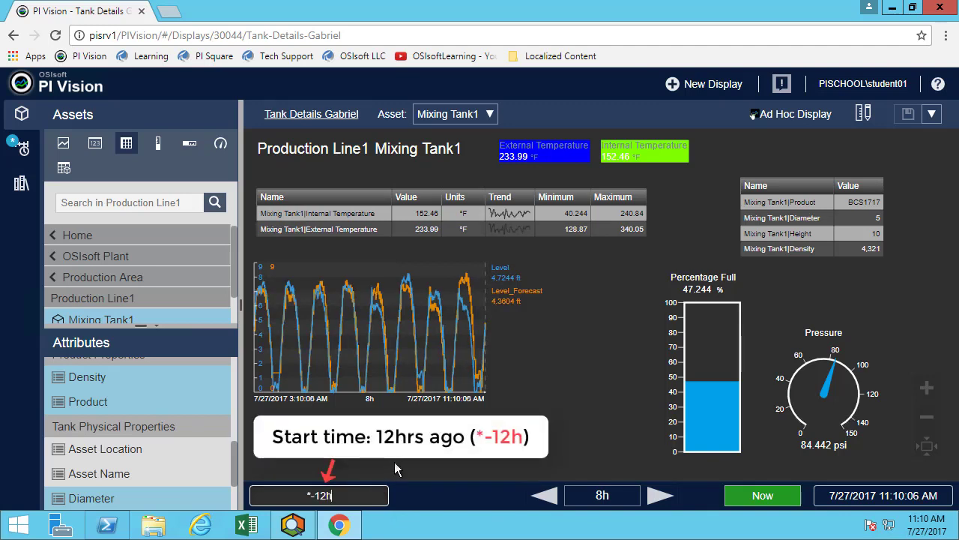
key(Return)
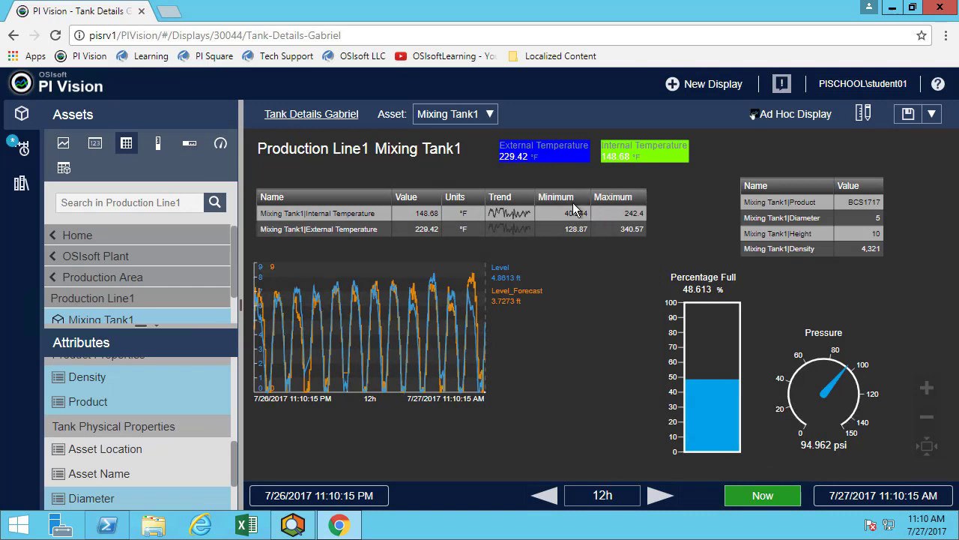
right_click(587, 219)
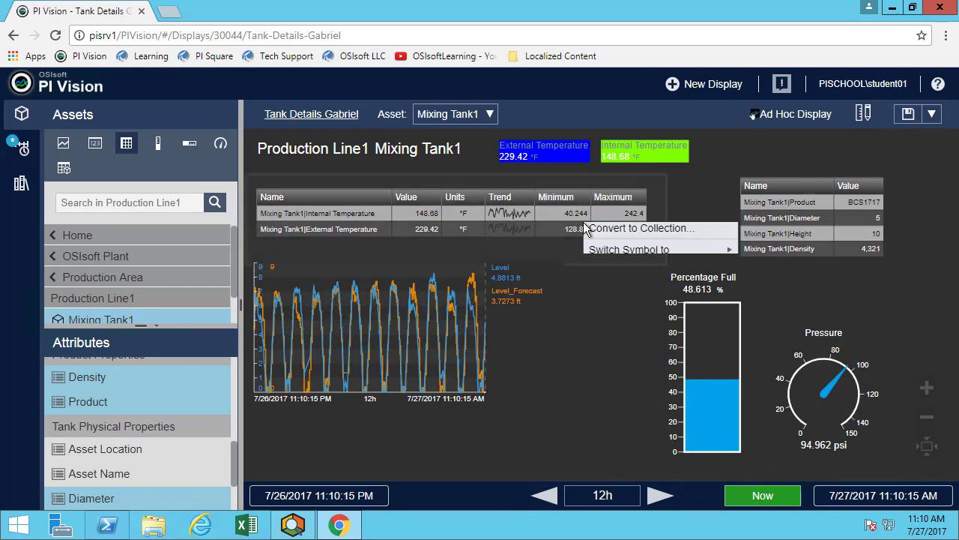
click(701, 196)
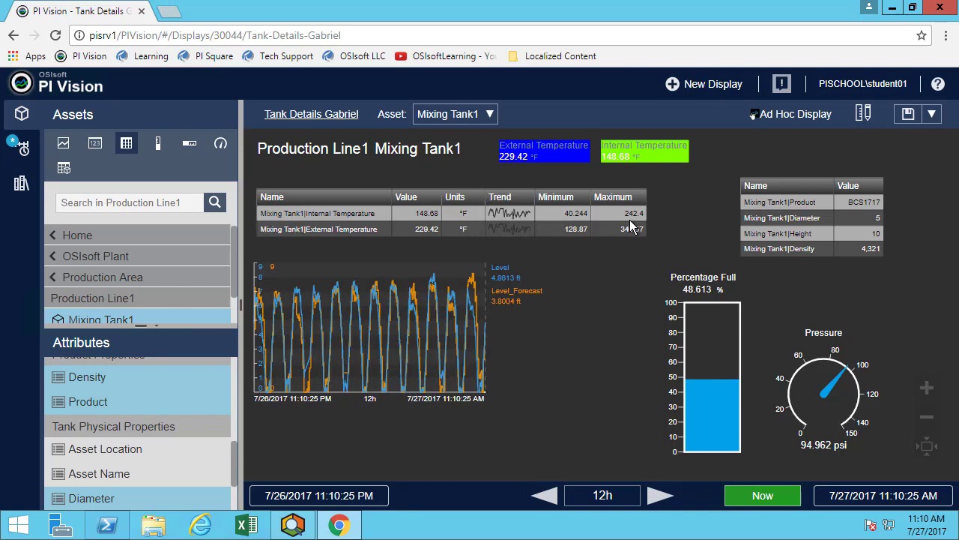
Step: Switch the display's asset from Mixing Tank1 to Mixing Tank2
click(457, 116)
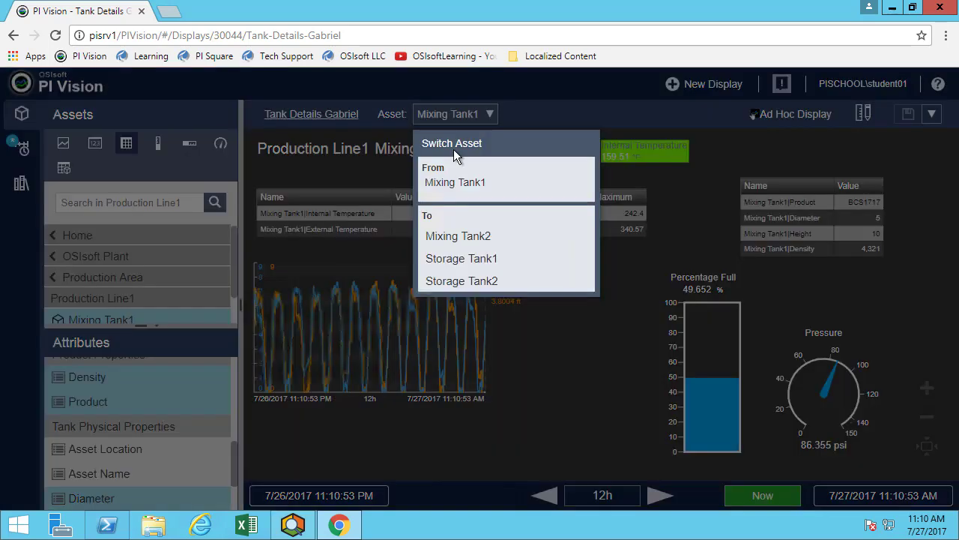
click(472, 236)
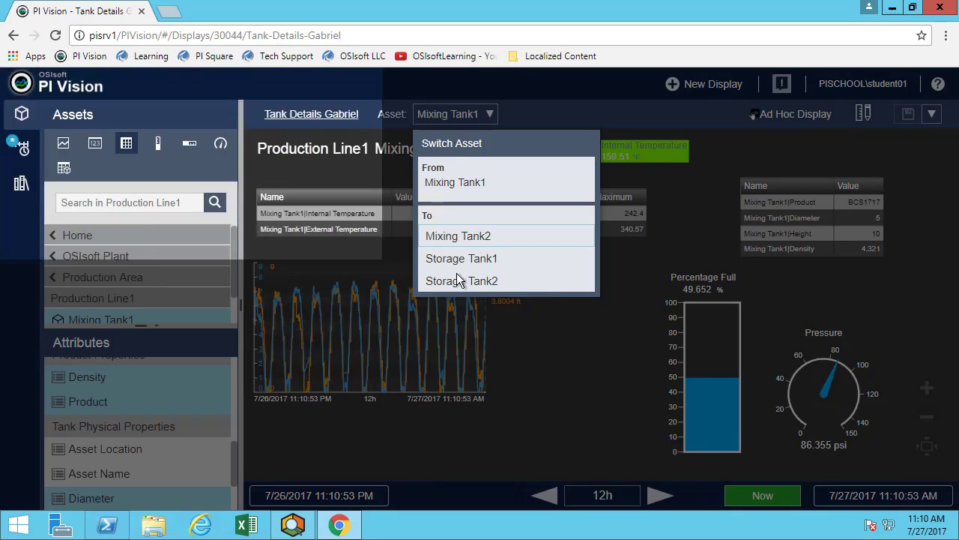